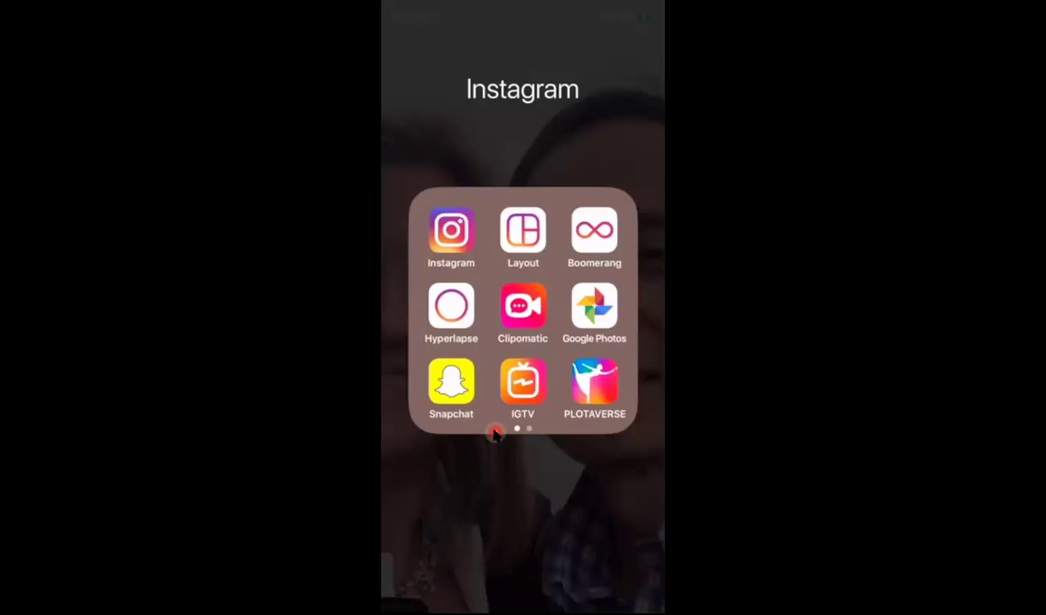
Open IGTV, pause the video that is playing, and go to the account's own channel.
left_click(525, 391)
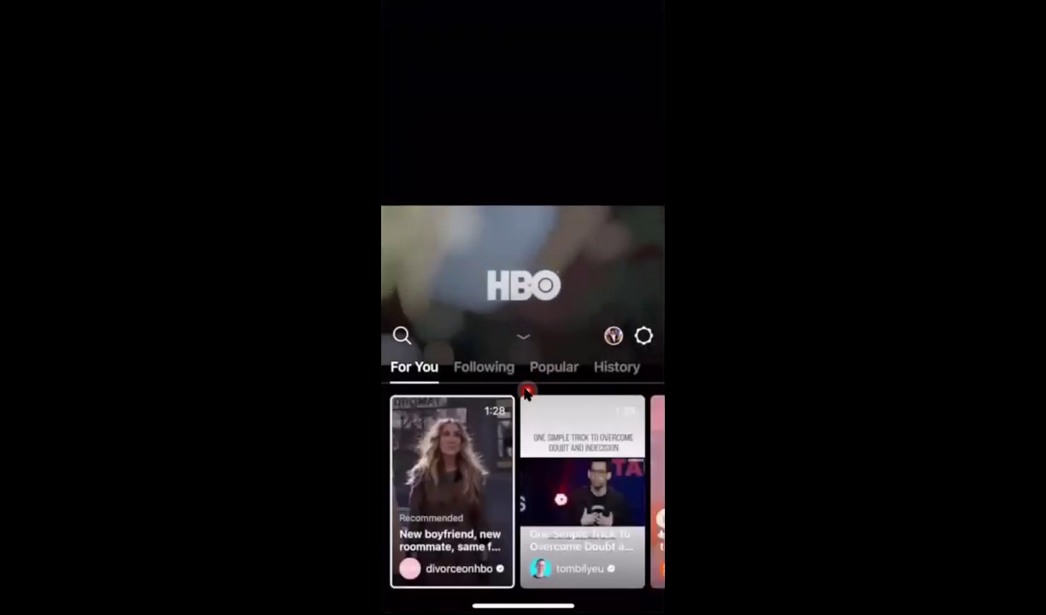
left_click(448, 313)
left_click(448, 314)
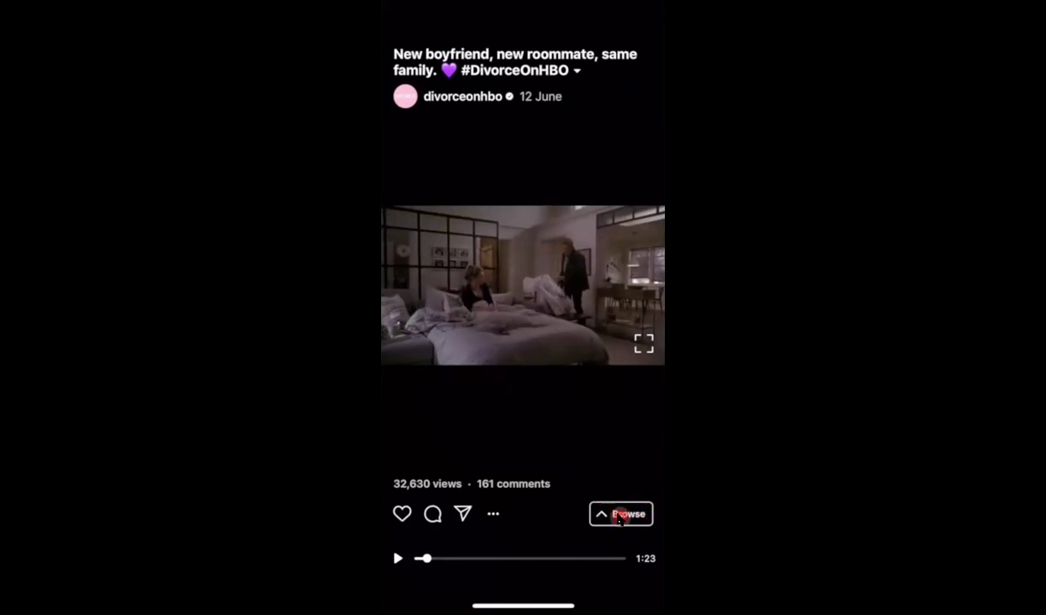
left_click(621, 514)
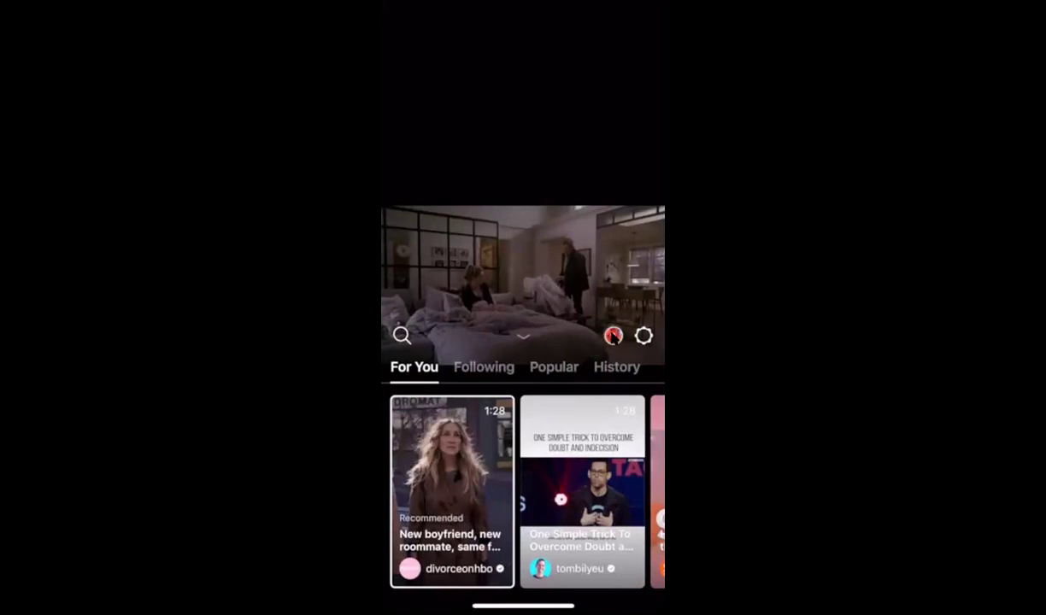
left_click(612, 336)
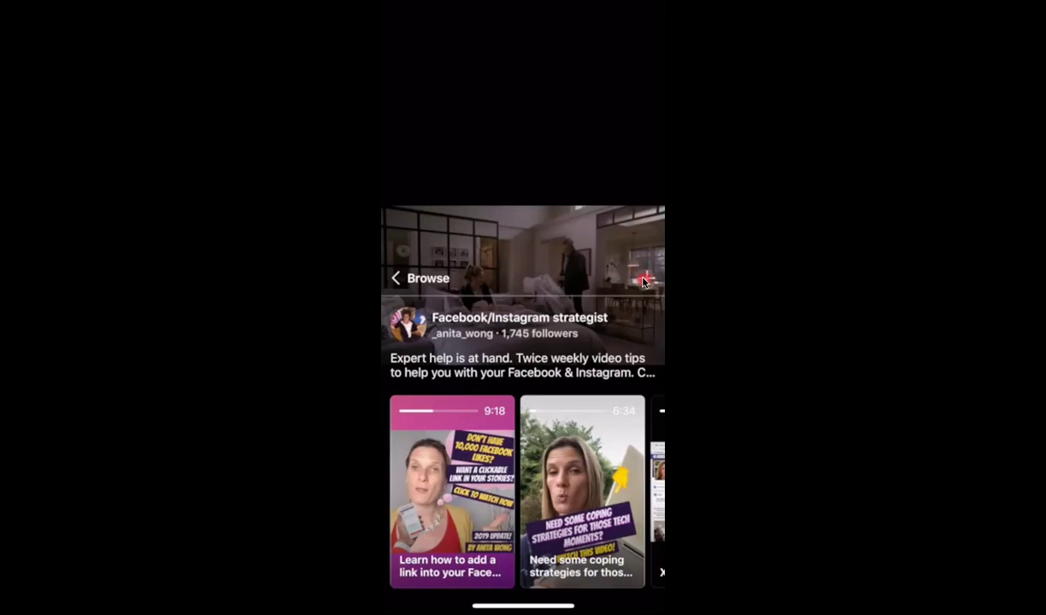
Start a new upload with the first 5:12 "Welcome to IGTV" video and proceed to the cover selection.
left_click(644, 282)
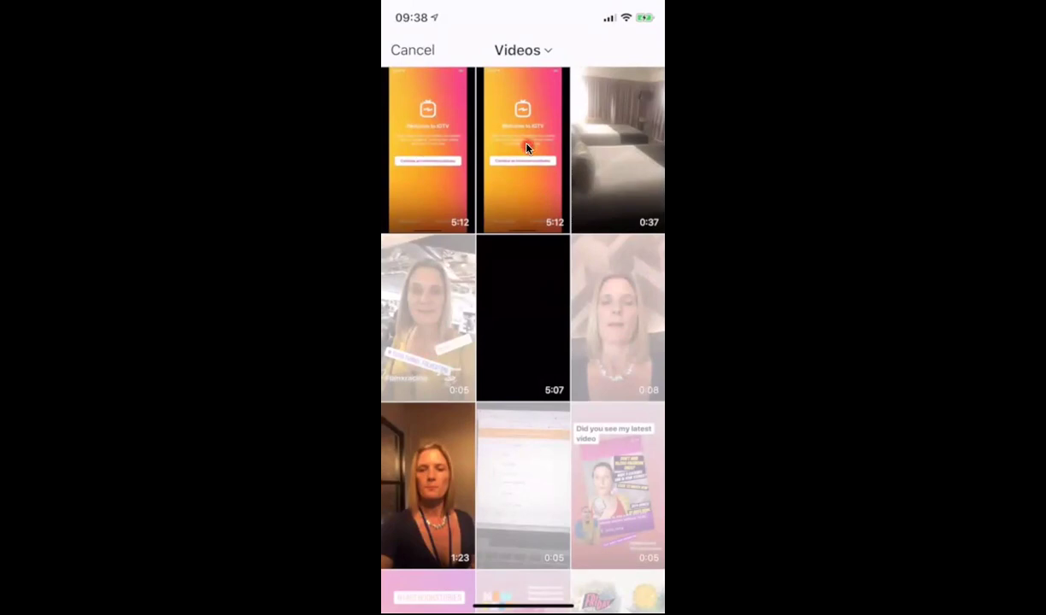
left_click(418, 156)
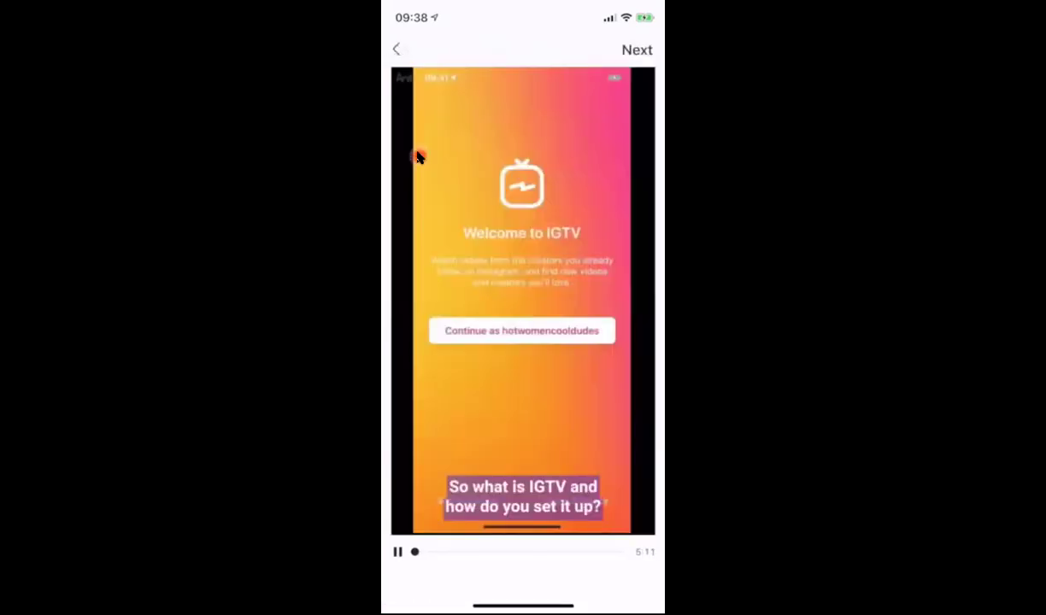
left_click(419, 156)
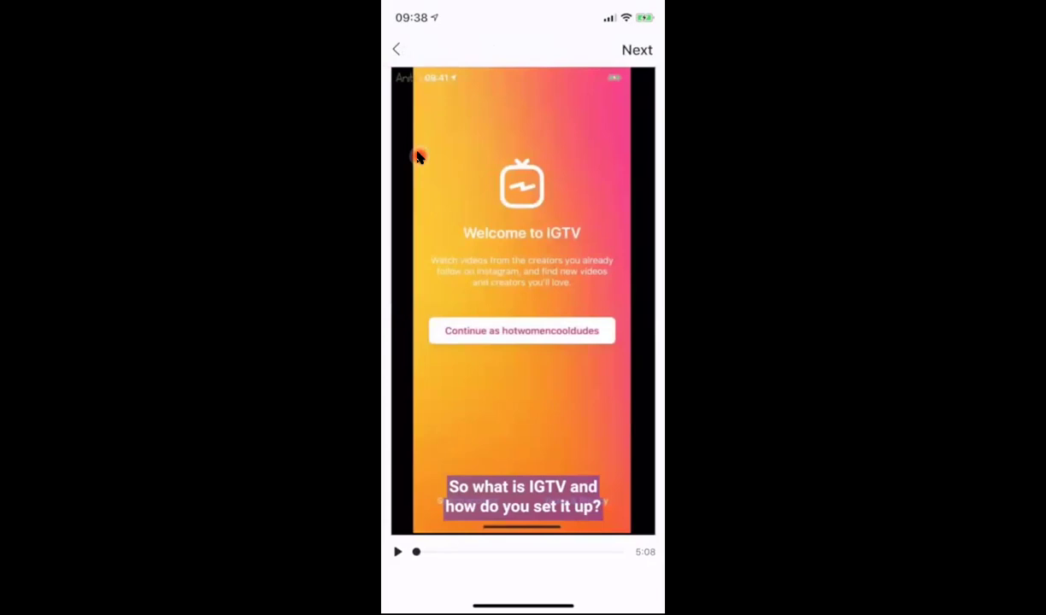
left_click(626, 52)
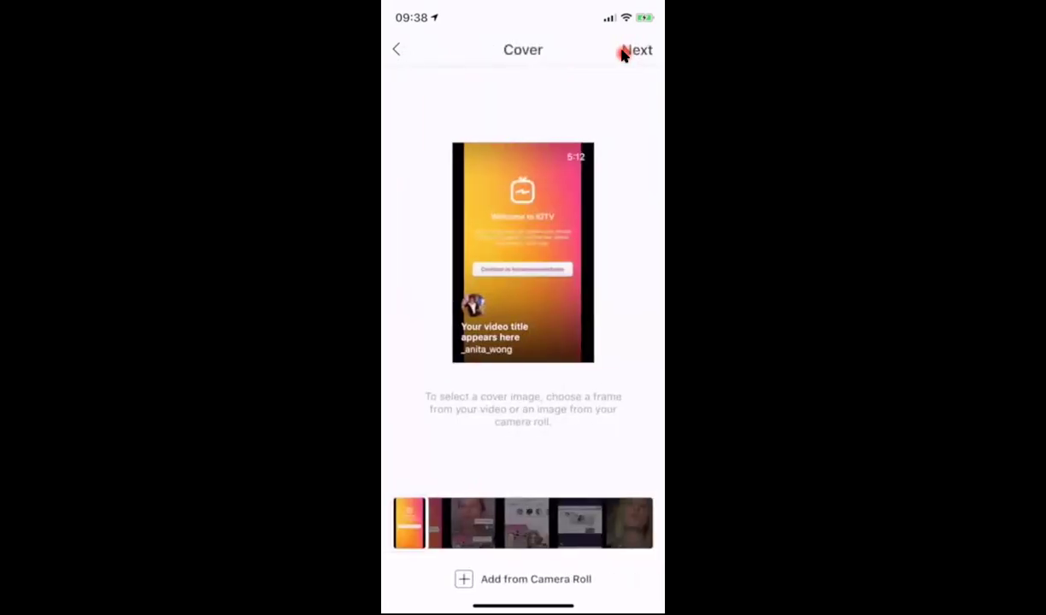
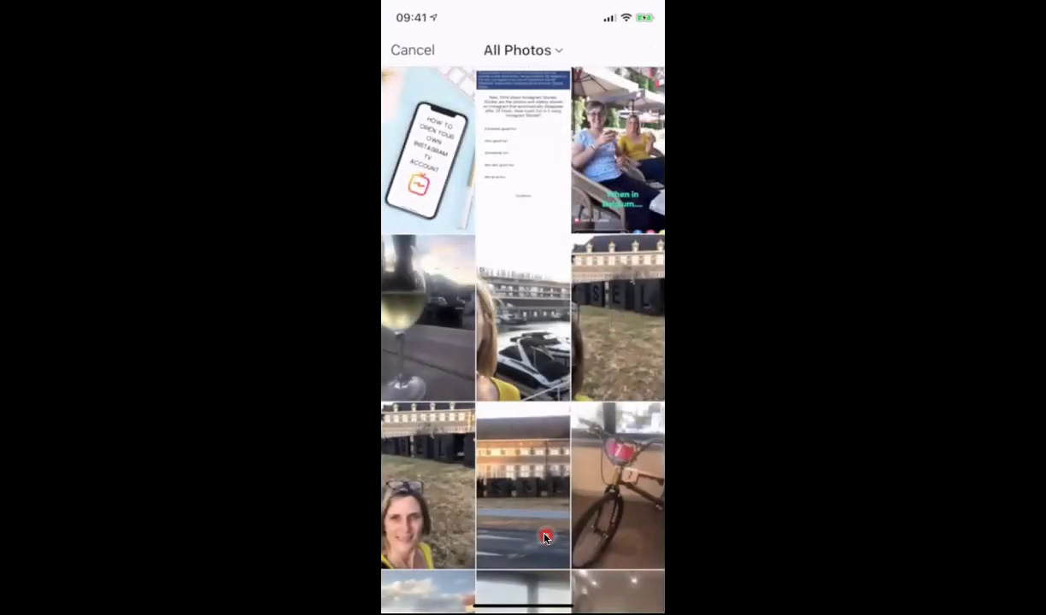
Use the camera roll image "How to open your own Instagram TV account" as the video cover and proceed to the post details.
left_click(415, 221)
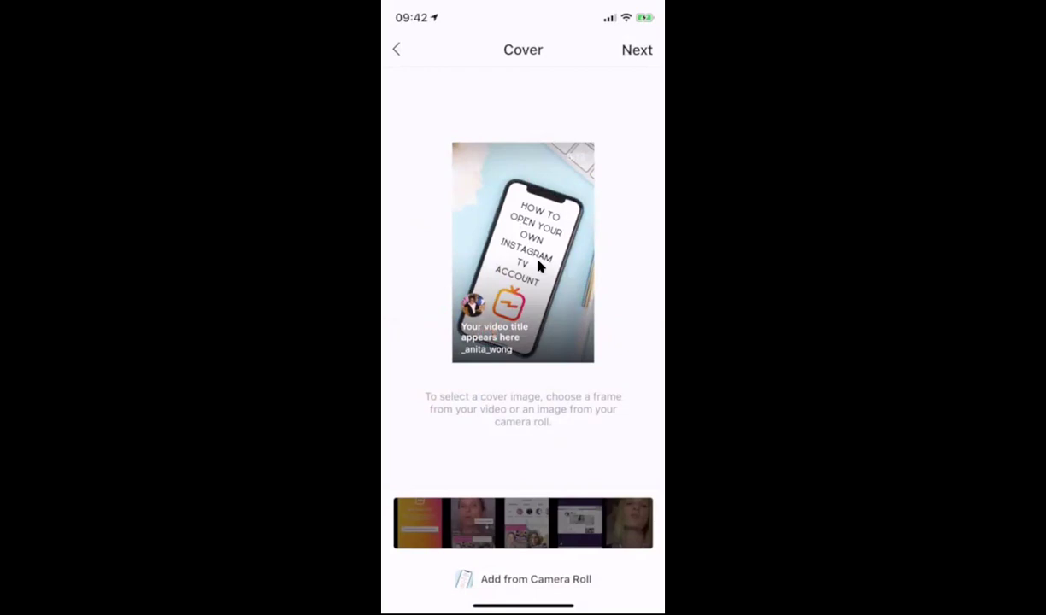
left_click(631, 52)
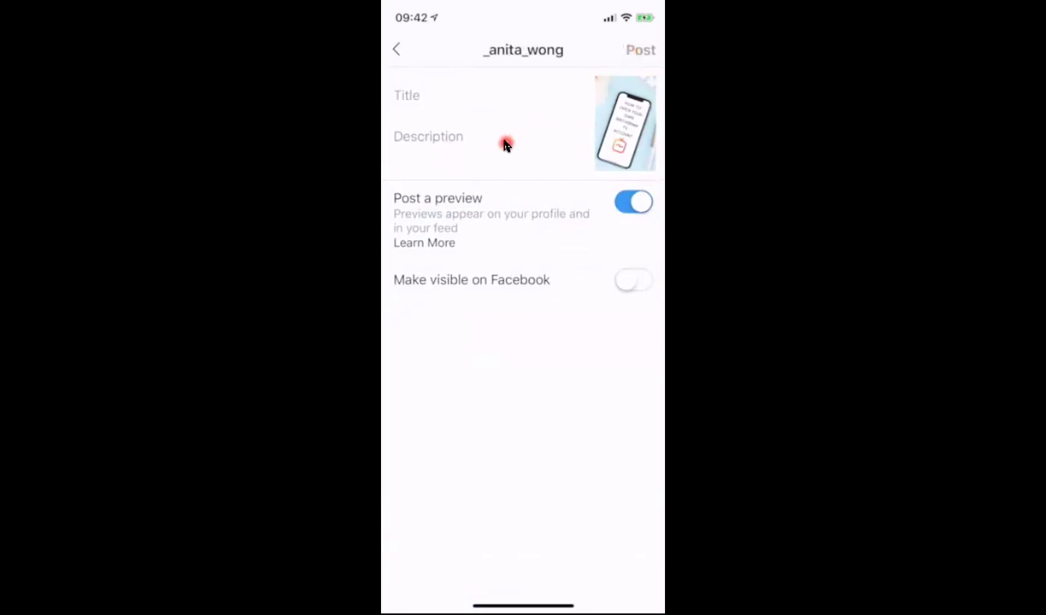
Enter the video title "How to open your own Instagram TV account".
left_click(478, 226)
type("H")
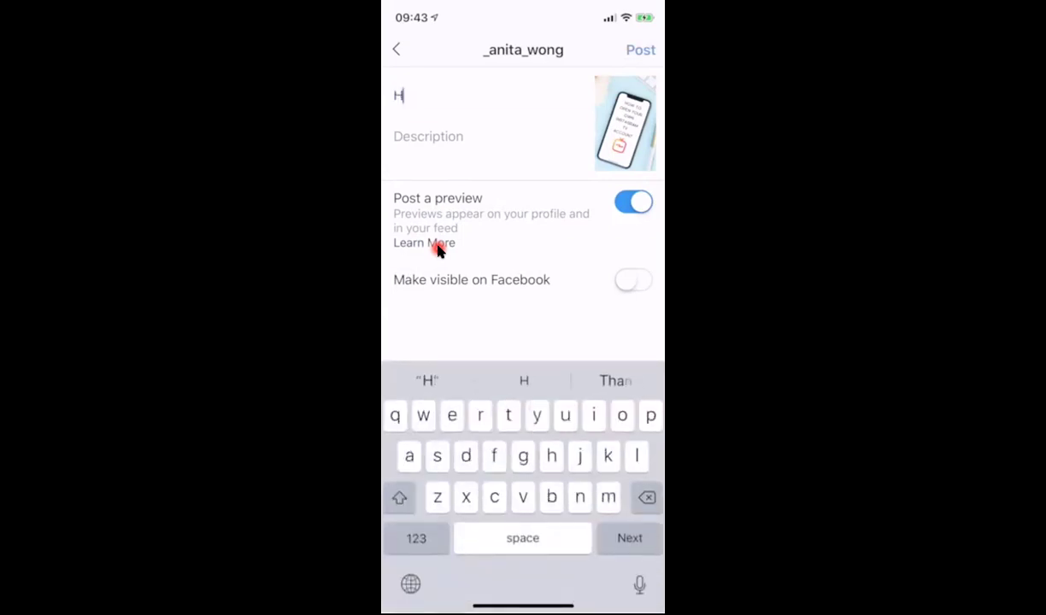
type("ow to ")
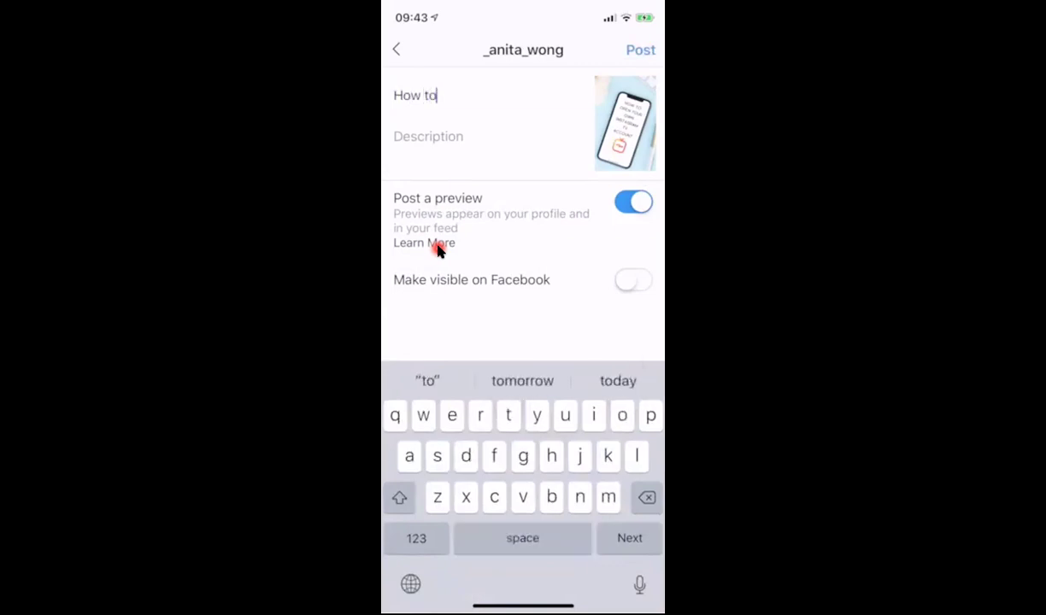
type("open")
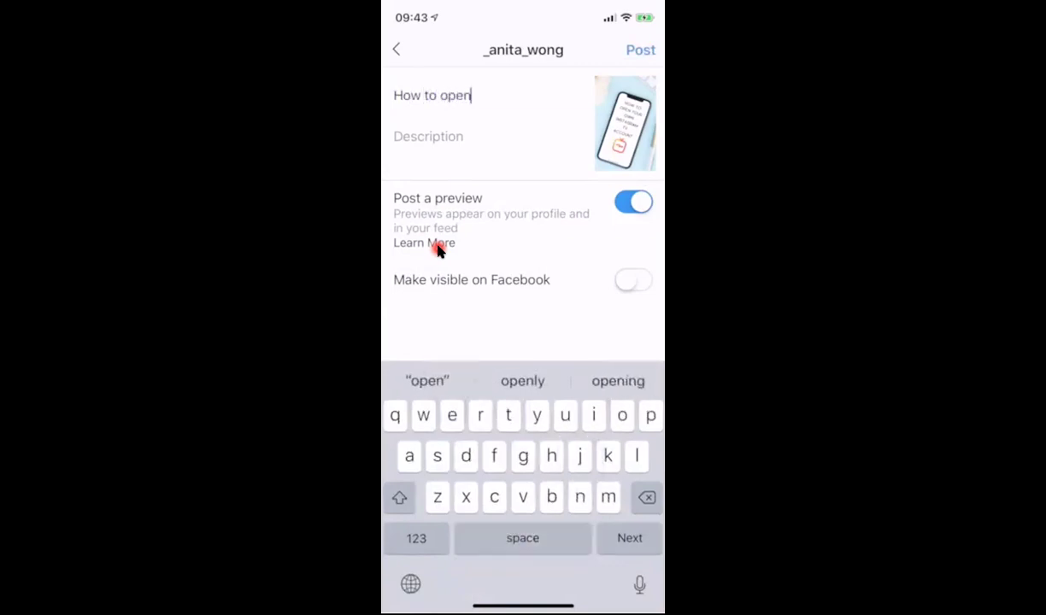
type(" your ")
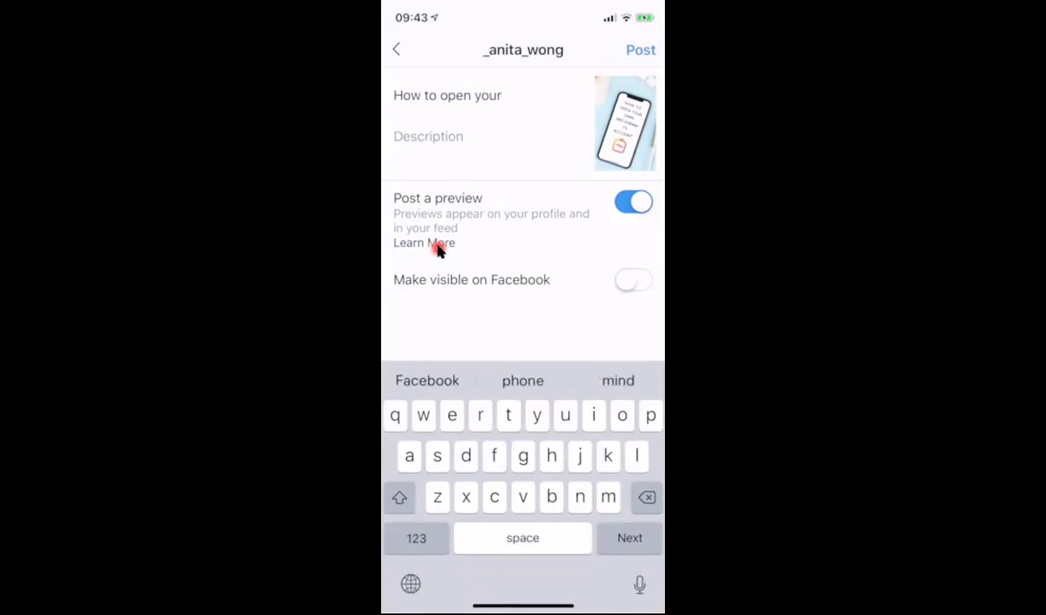
type("ow")
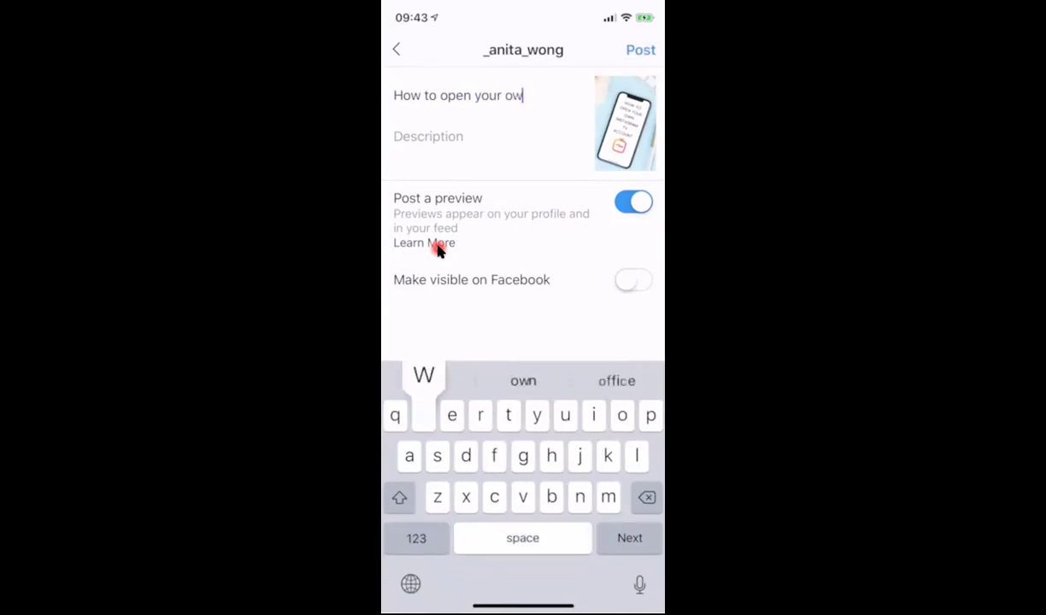
type("n i")
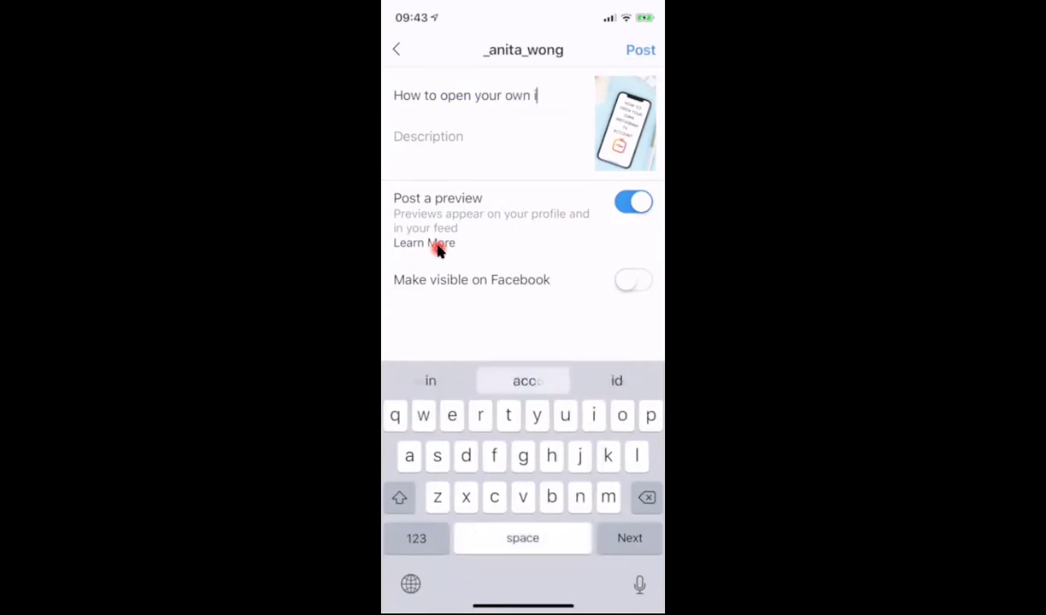
type("nstagt ")
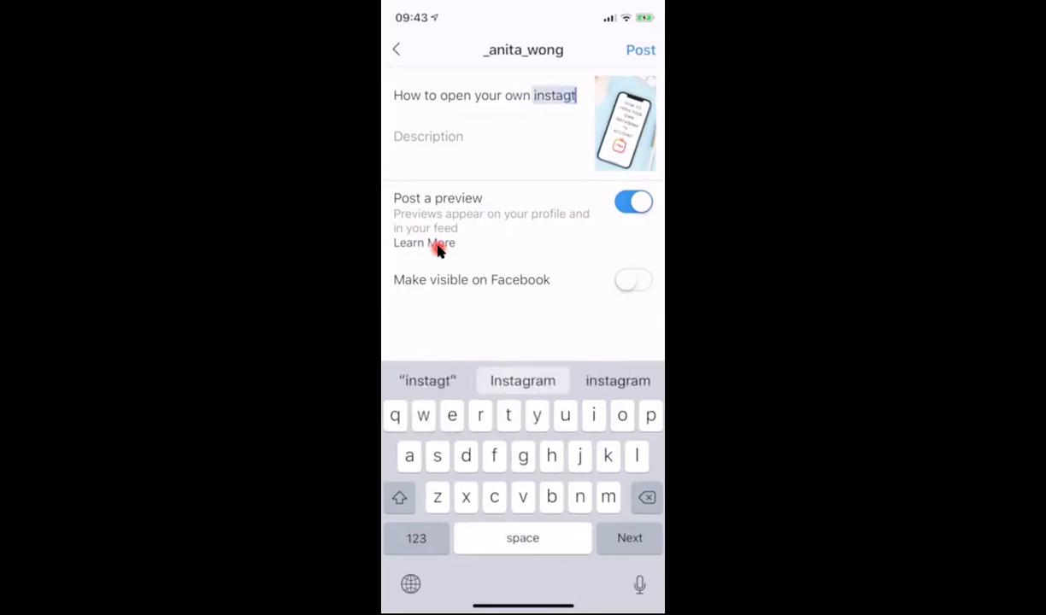
type("TV")
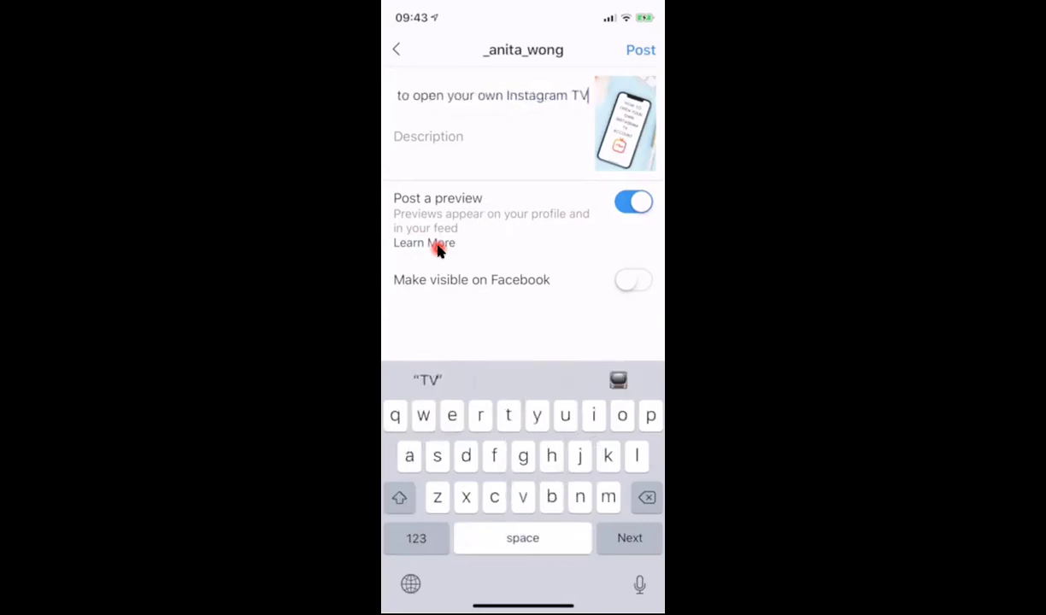
type(" account")
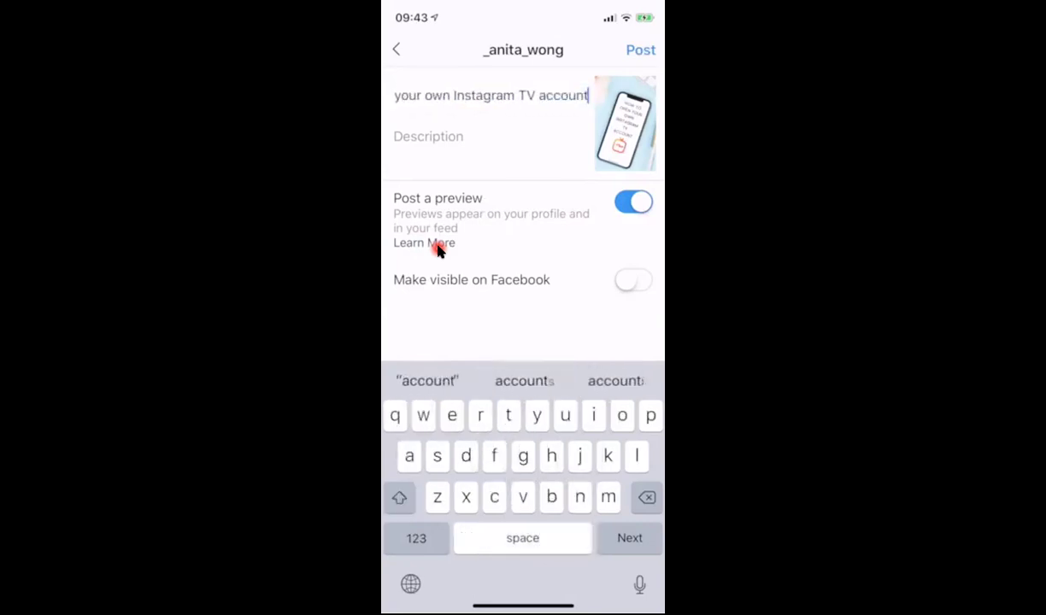
Extend the title with " - IGTV" and a clapperboard emoji, and move on to the description.
key("shift")
type("IGTV")
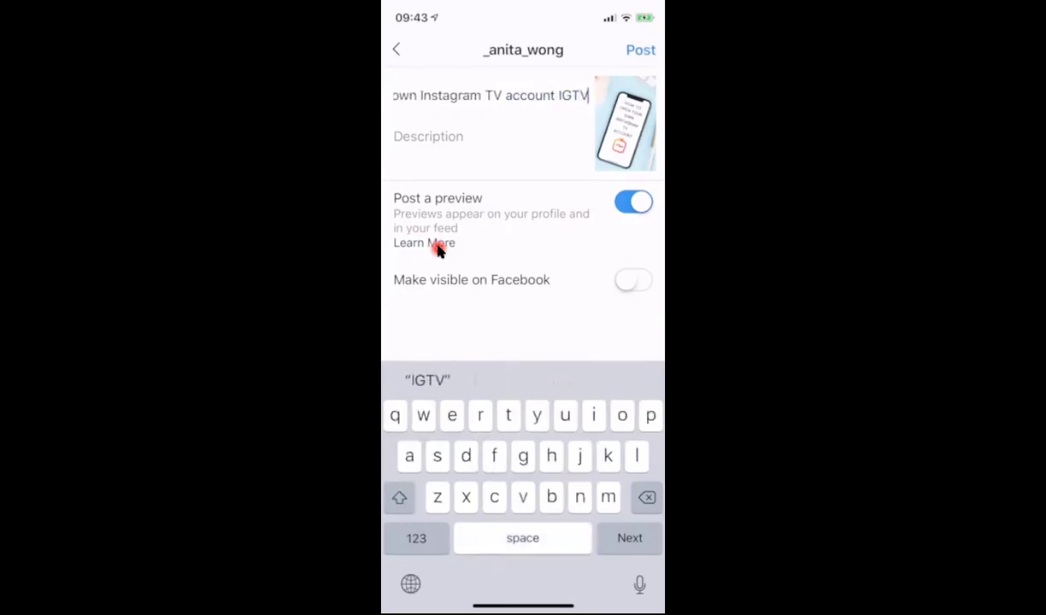
left_click(553, 95)
type("-")
left_click_drag(563, 95, 588, 95)
left_click(411, 583)
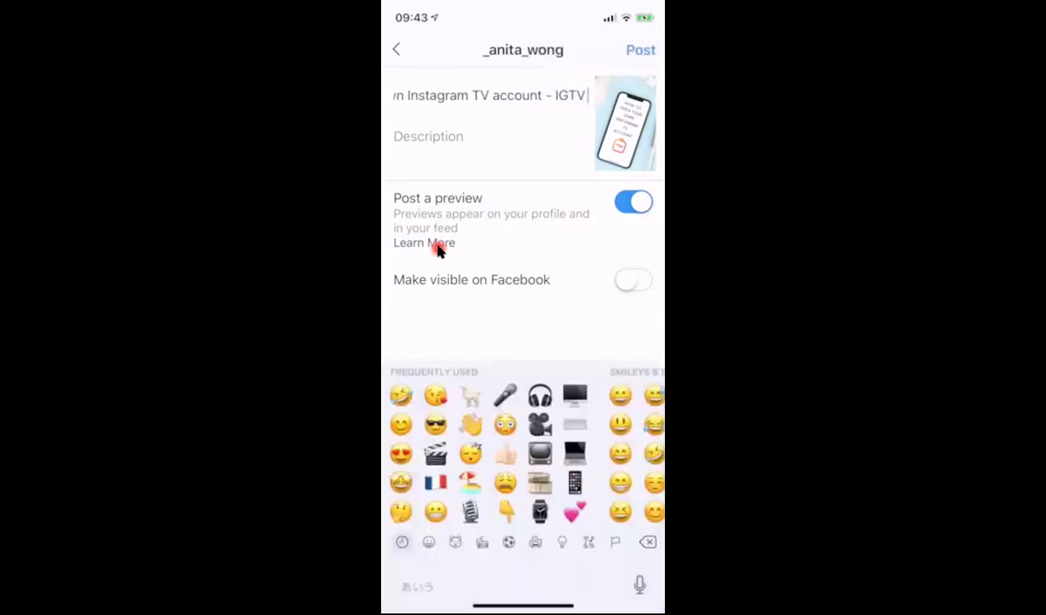
type("🎬")
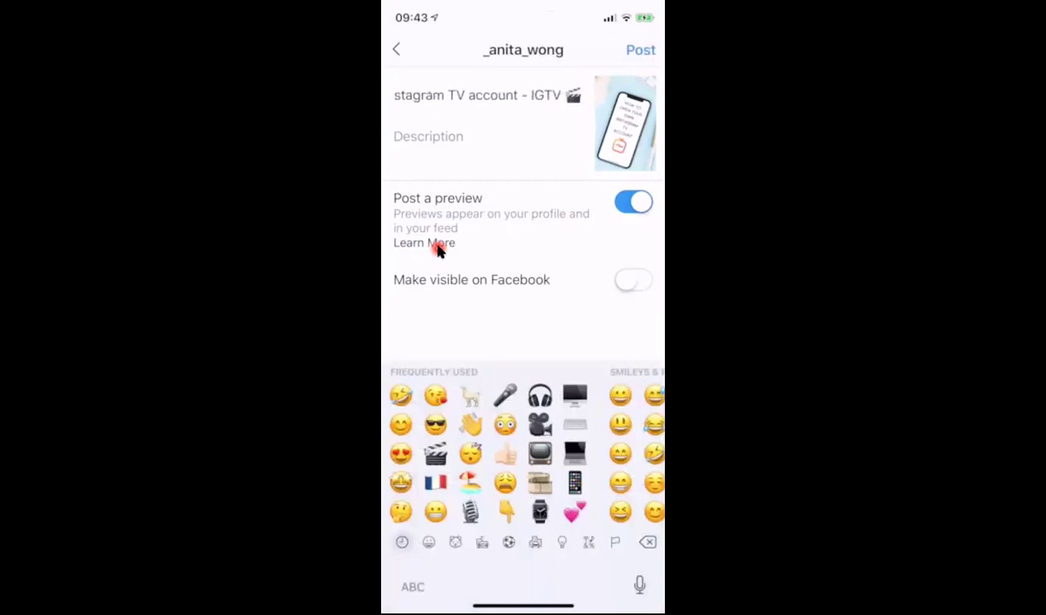
key("Return")
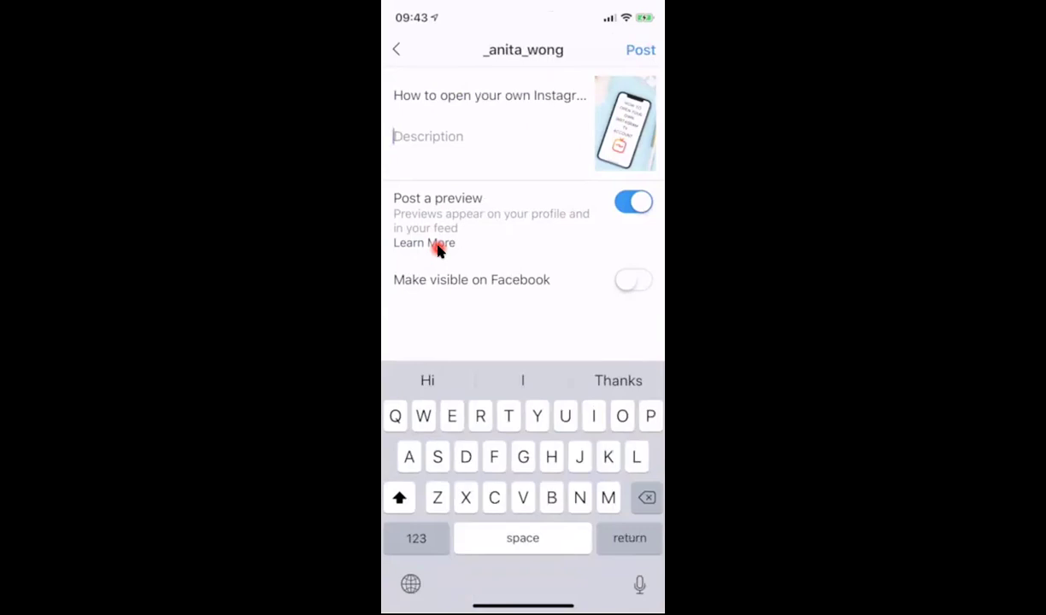
Begin the description with "IGTV was introduced in 2018 but is not being used very often as a marketing tool for savvy business owners like you.".
type("IGT")
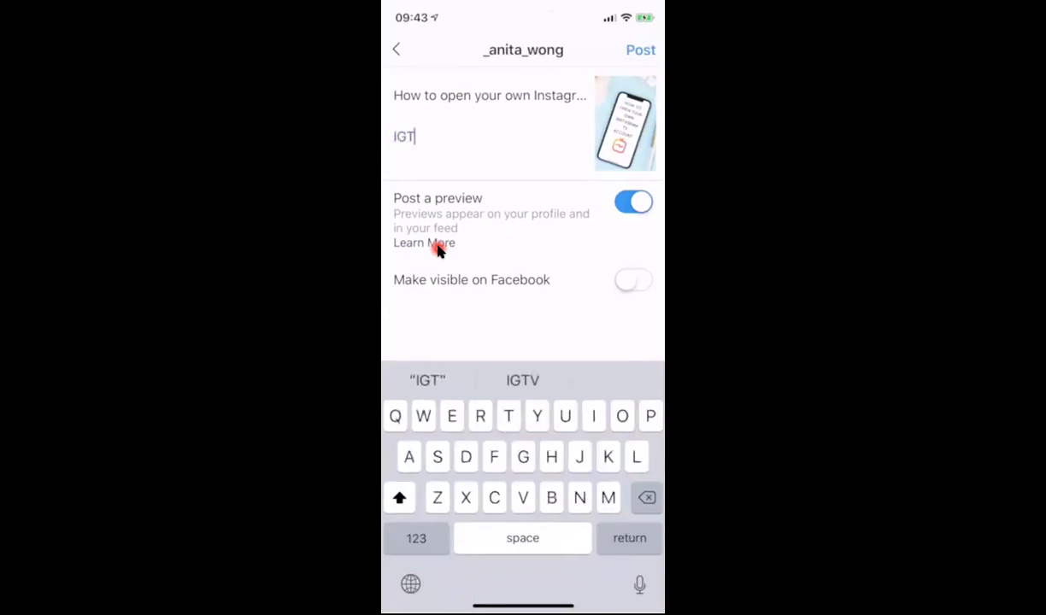
type("V was in")
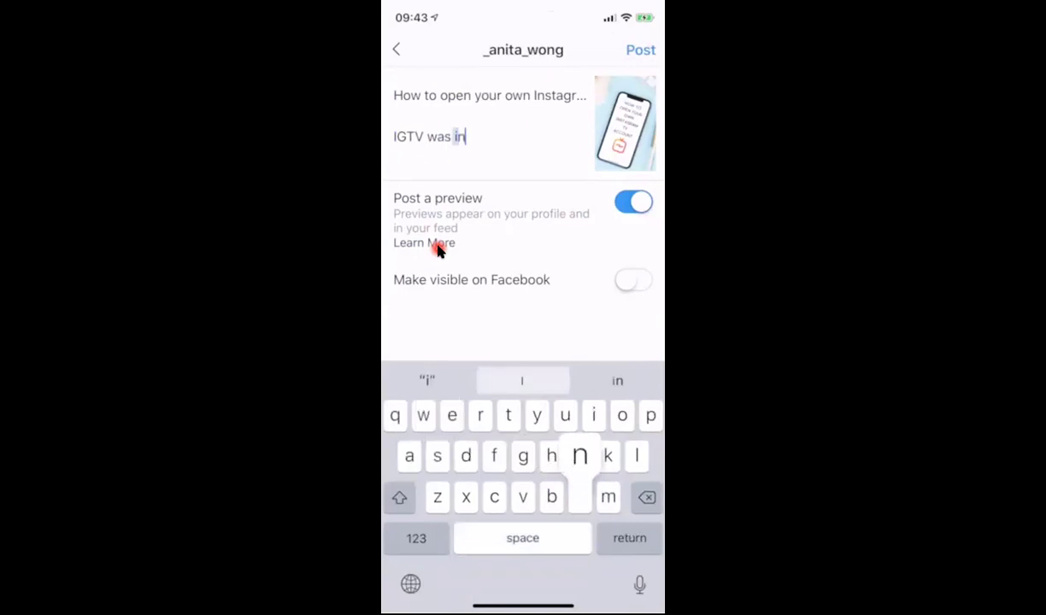
type("troduced i")
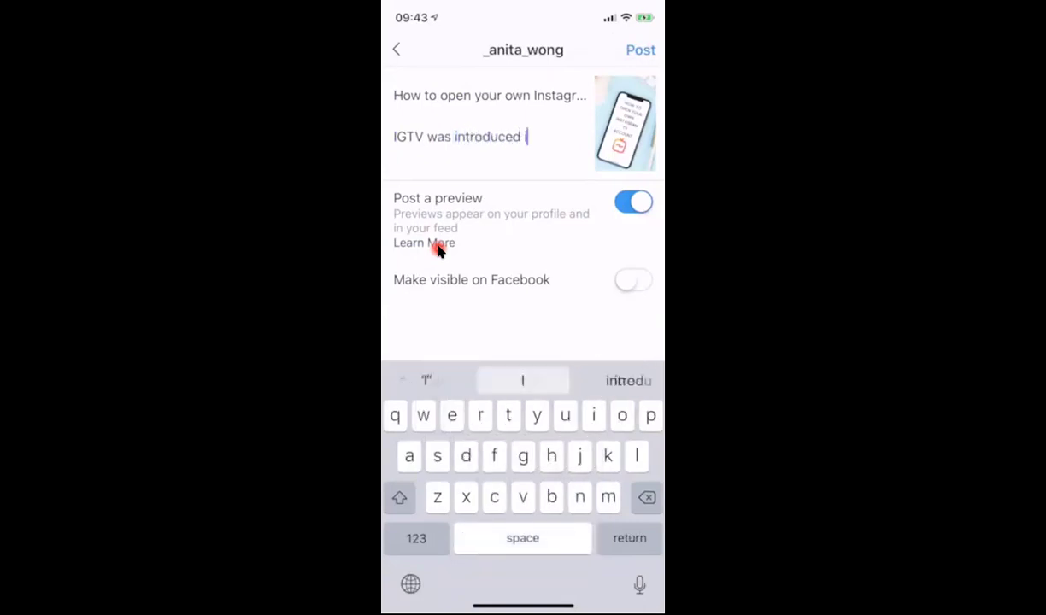
type("n 2018 b")
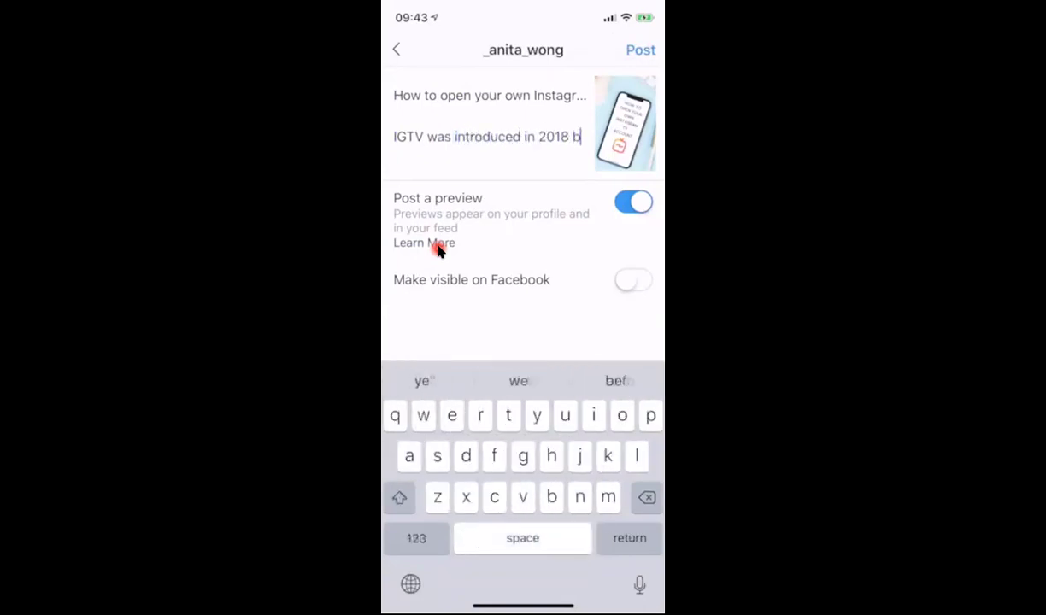
type("ut is ")
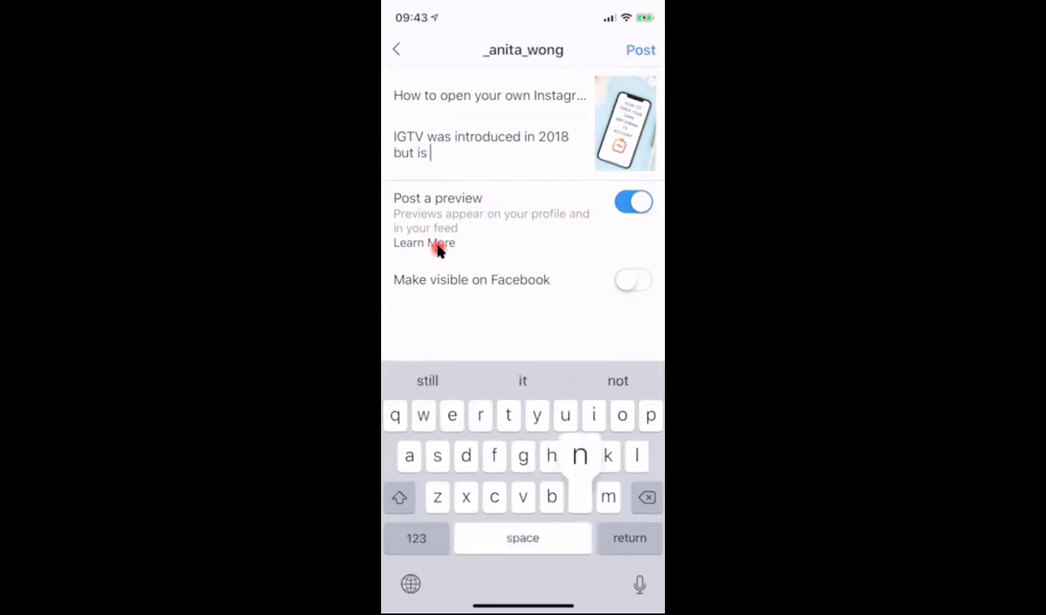
type("not being ")
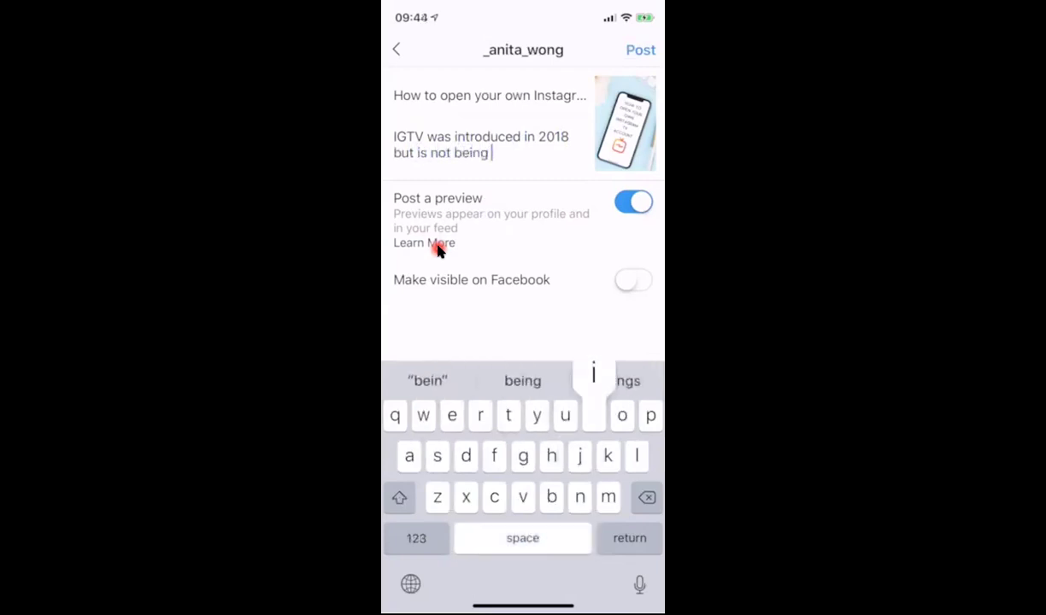
type("ised very ")
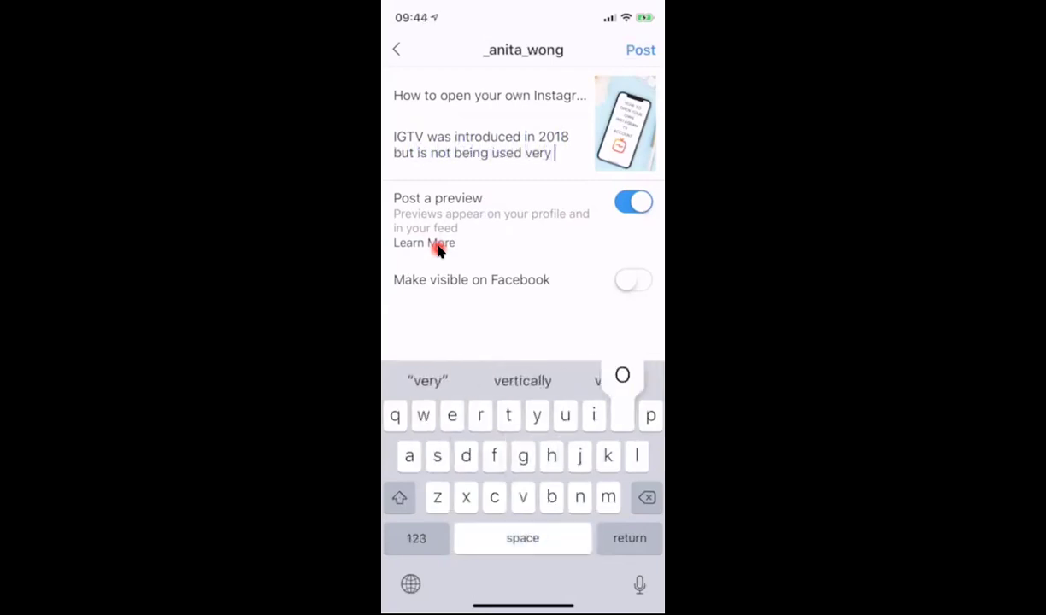
type("often as a ")
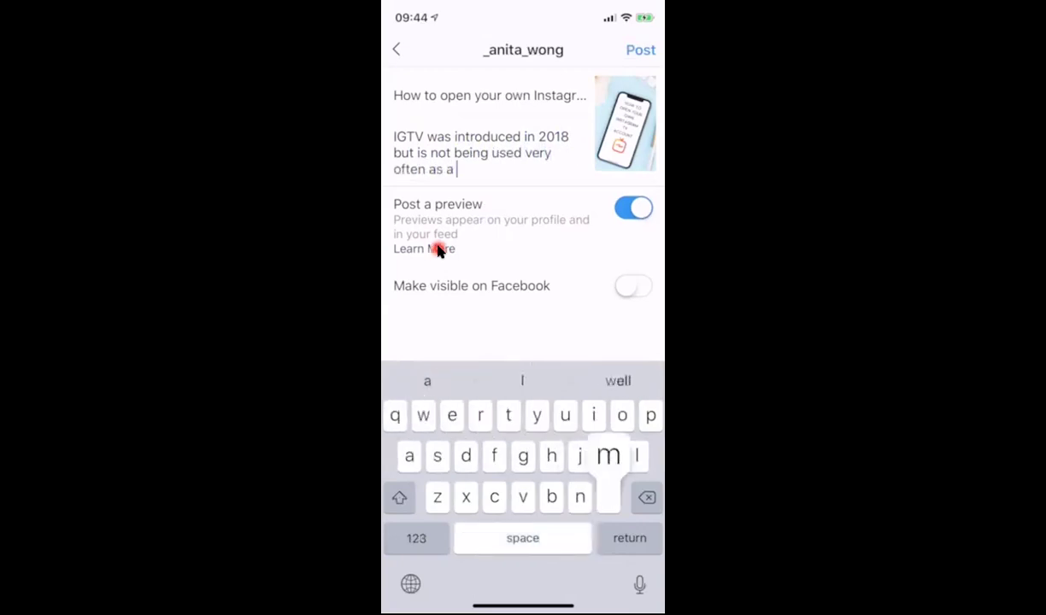
type("marketing too")
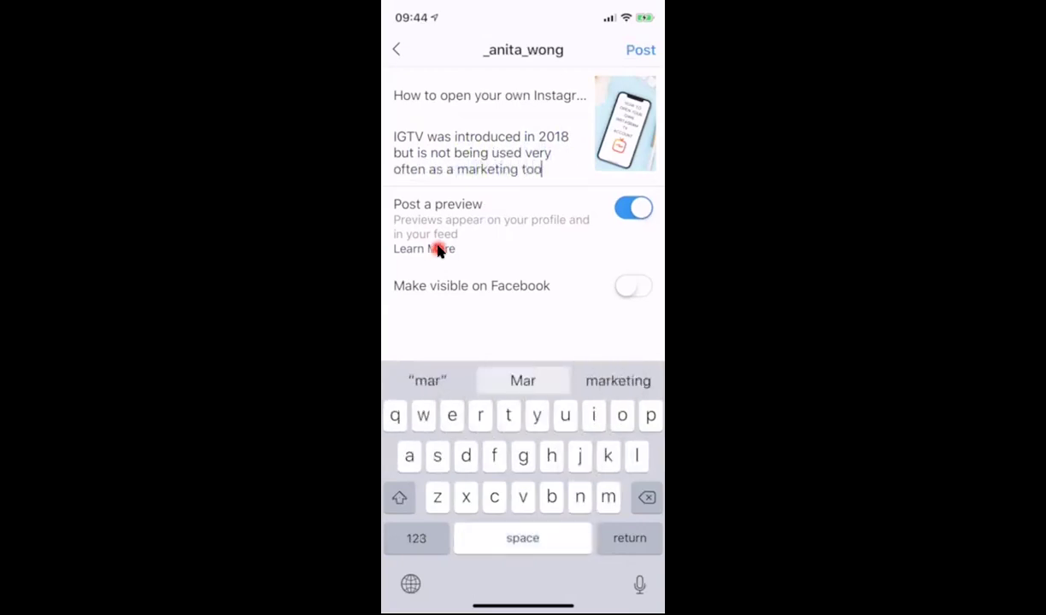
type("l for sav")
type("vy ")
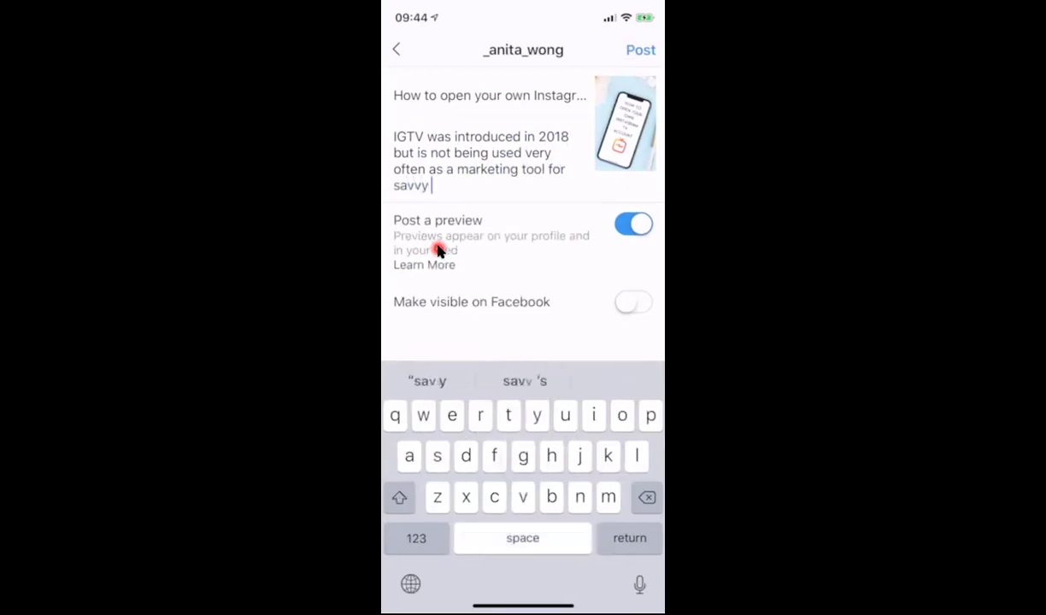
type("business ow")
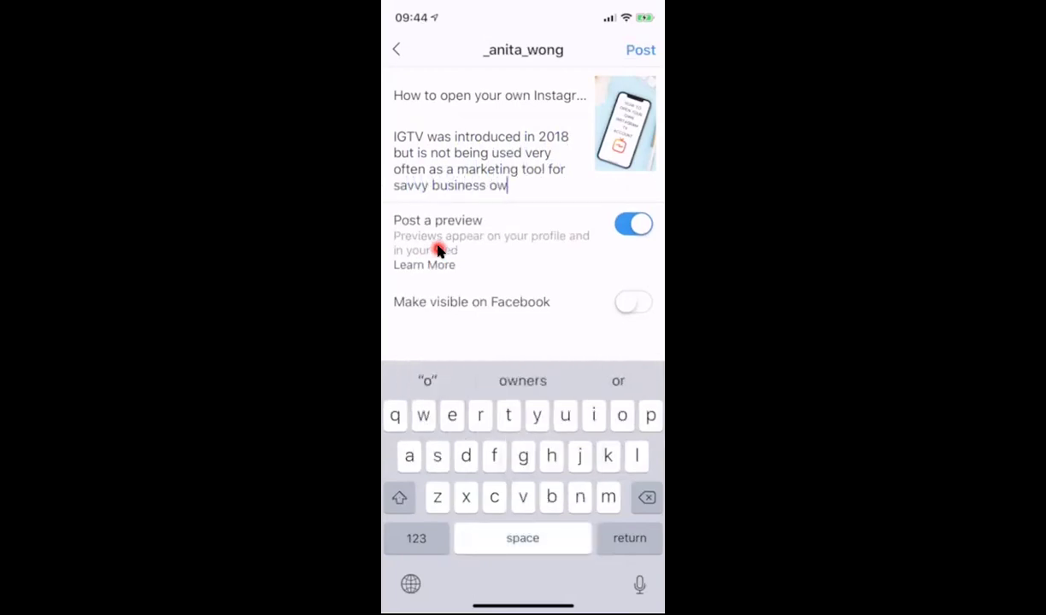
type("ners like ")
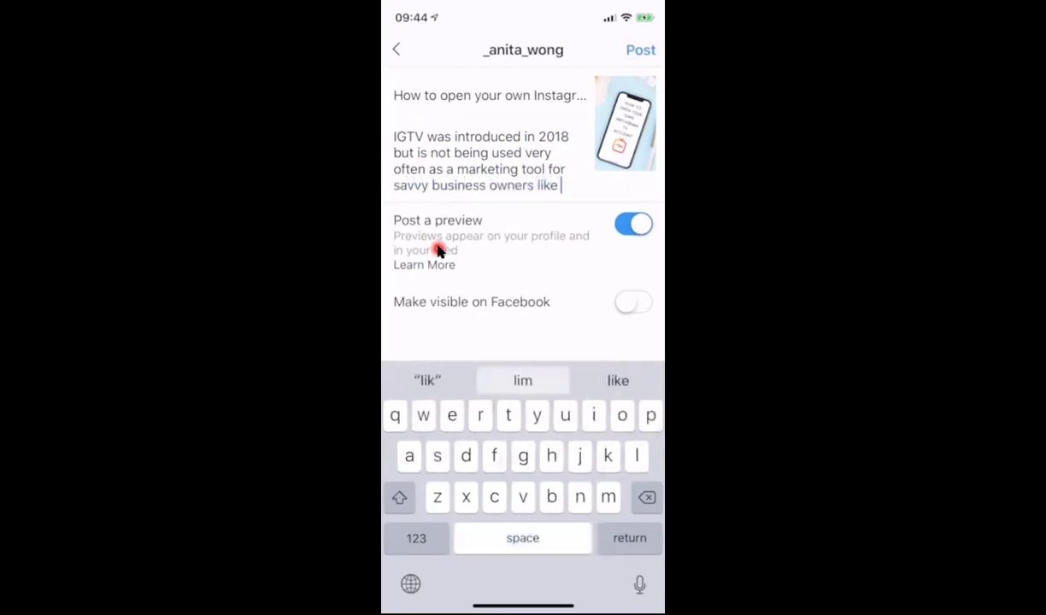
type("you. Wa")
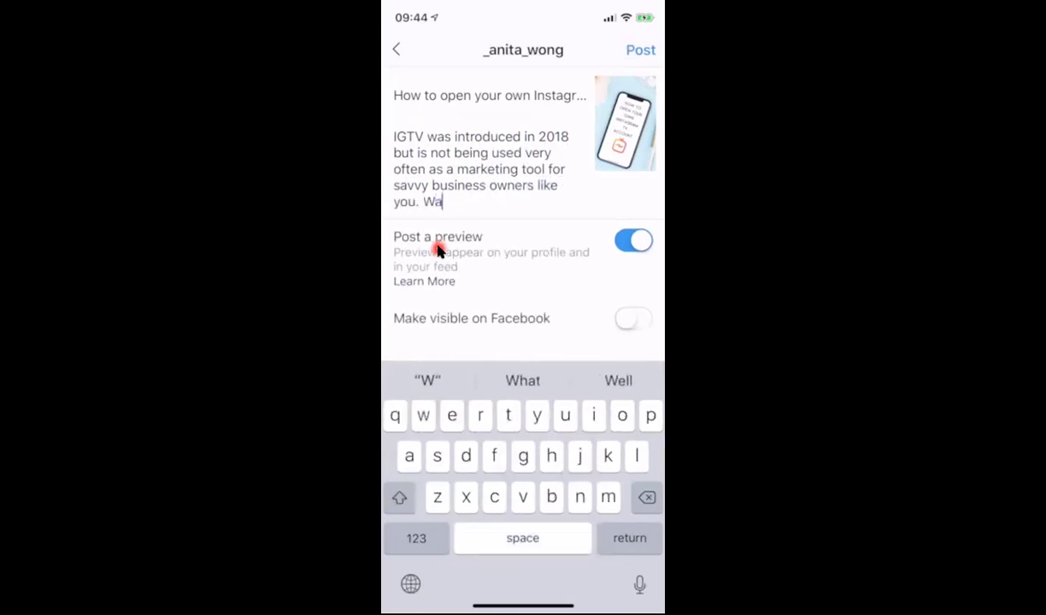
Continue the description with the sentence "Watch this How to video and set yourself up a Instagram TV channel today.".
type("tch this ")
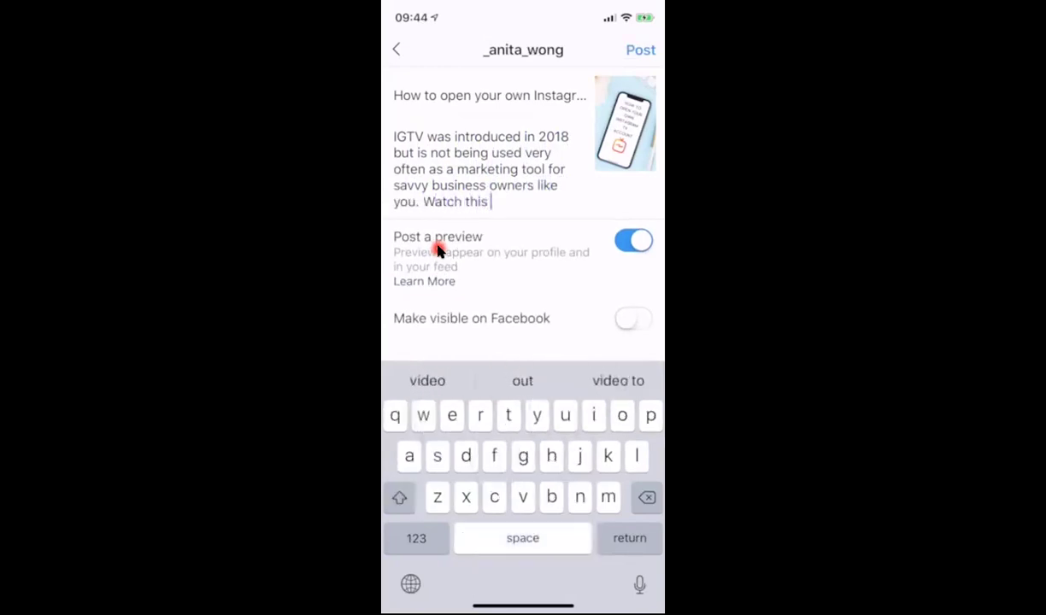
type("How to v")
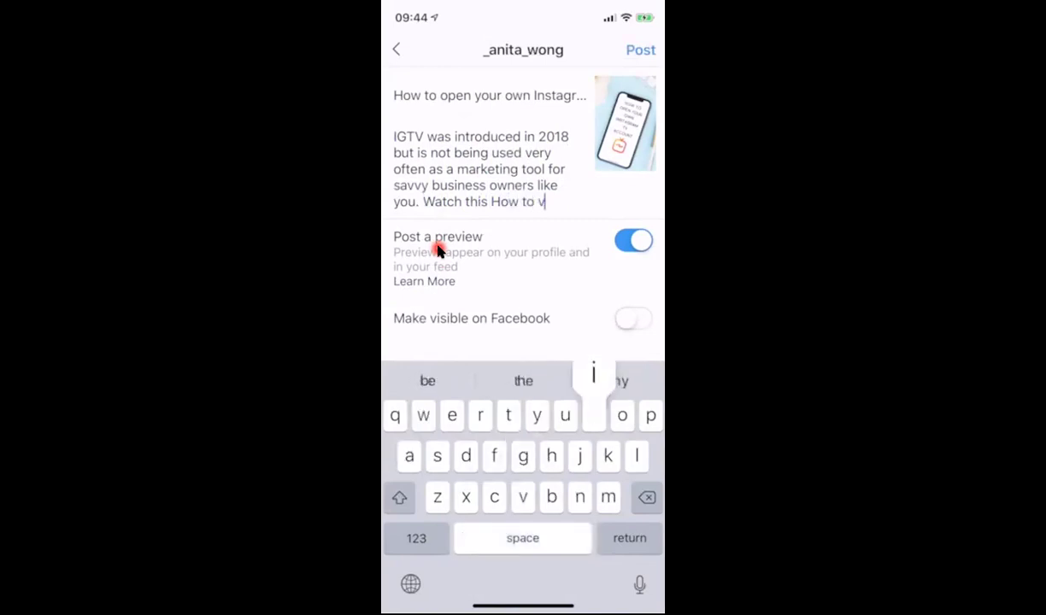
type("ideo and se")
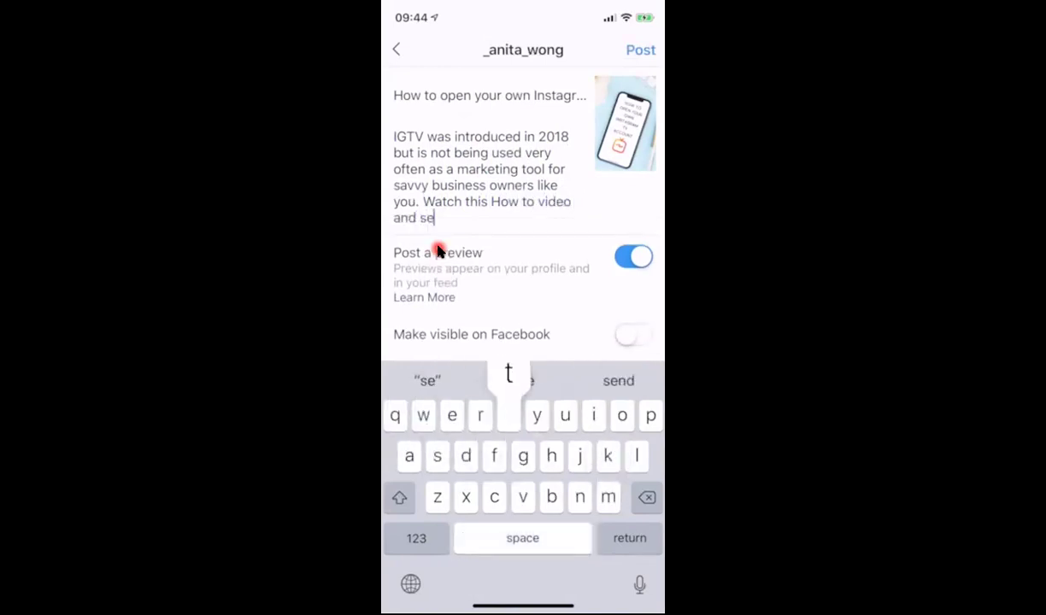
type("t yourself u")
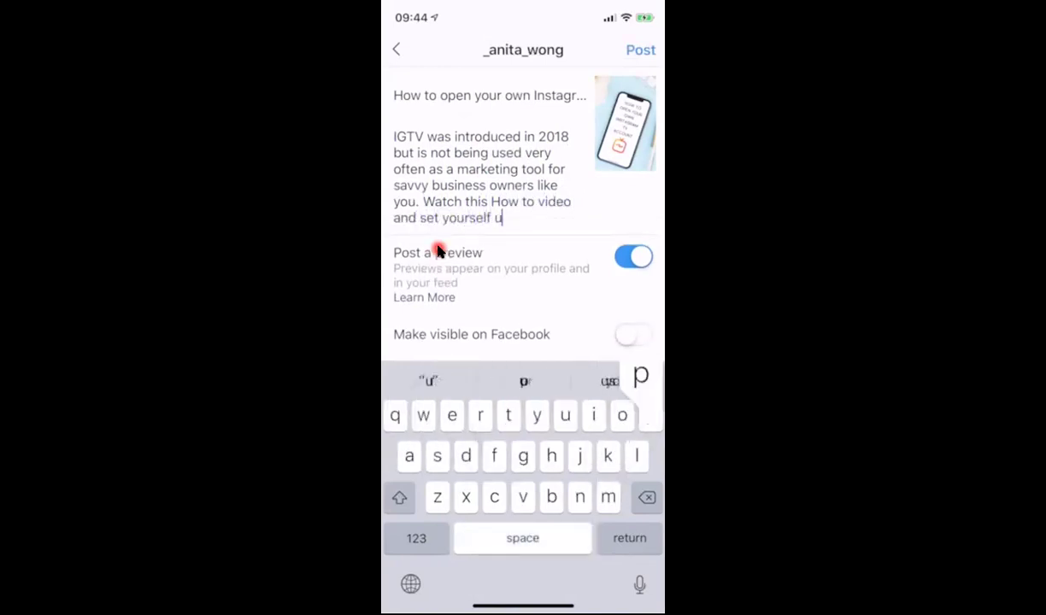
type("p a I")
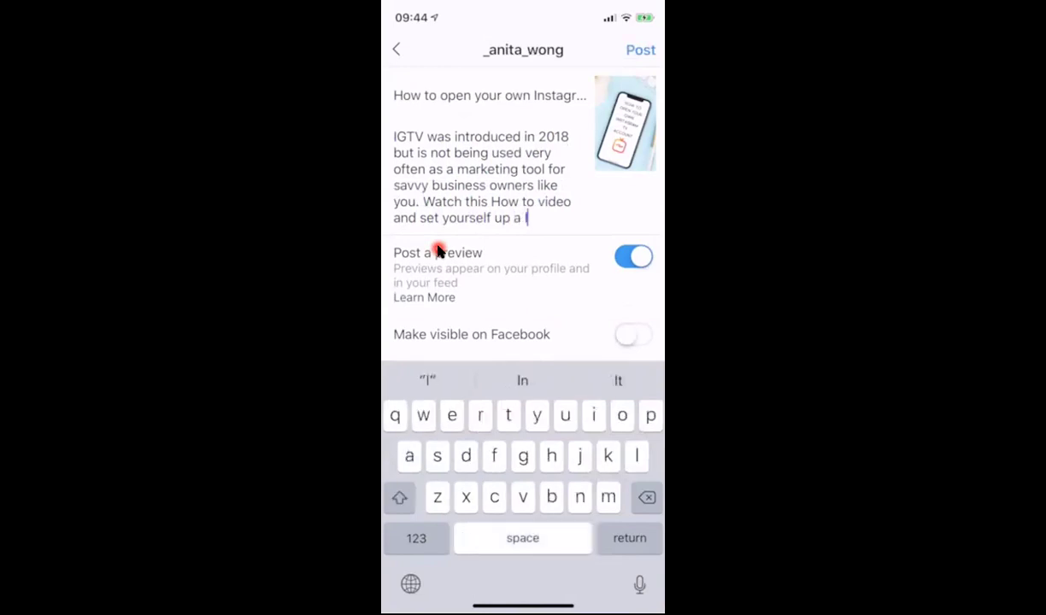
type("nstagr")
key("BackSpace")
type("agram T")
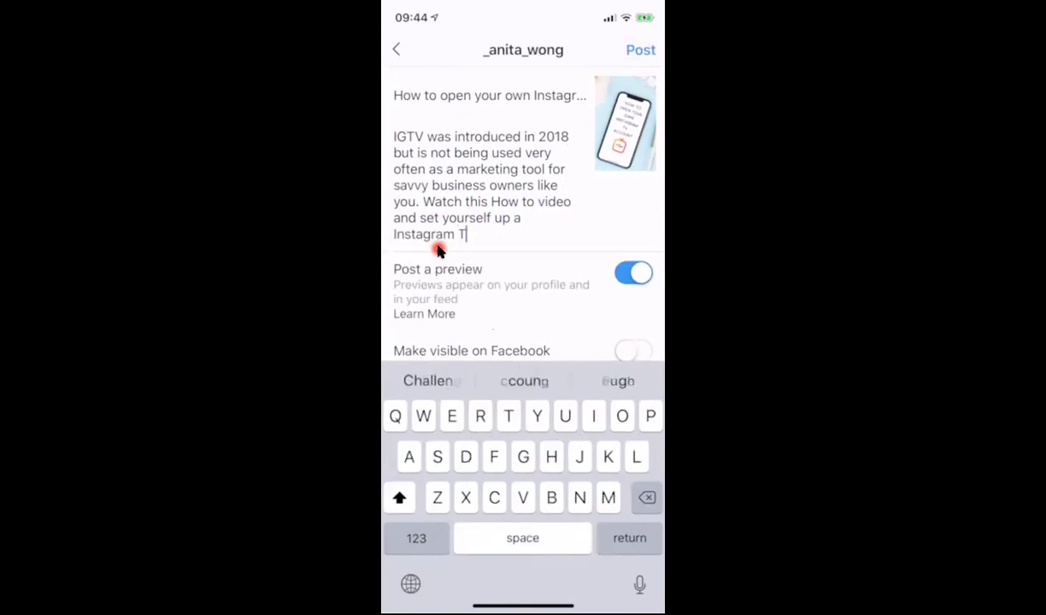
type("V chann")
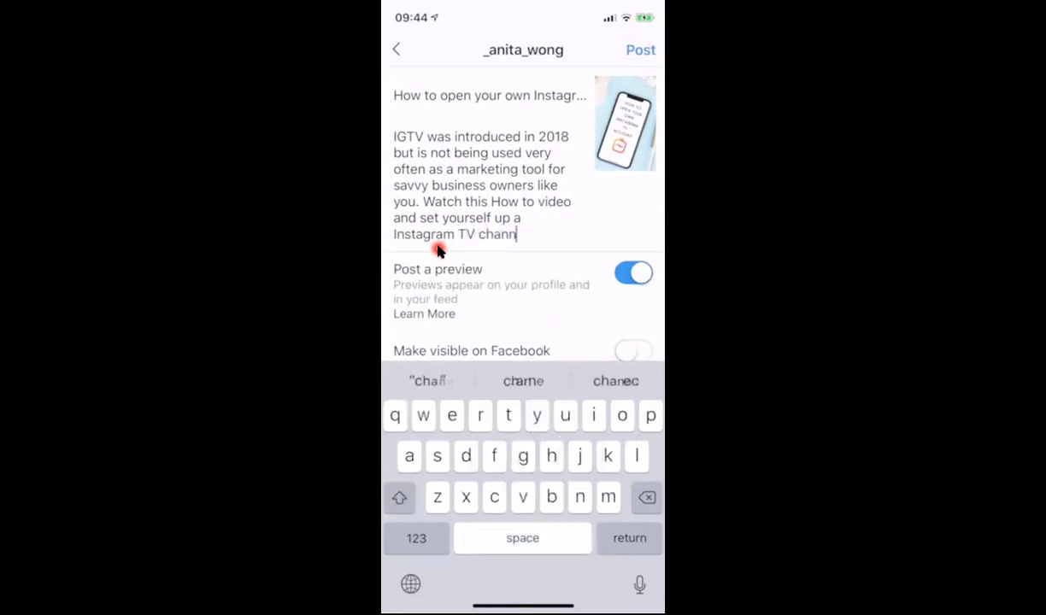
type("el today.")
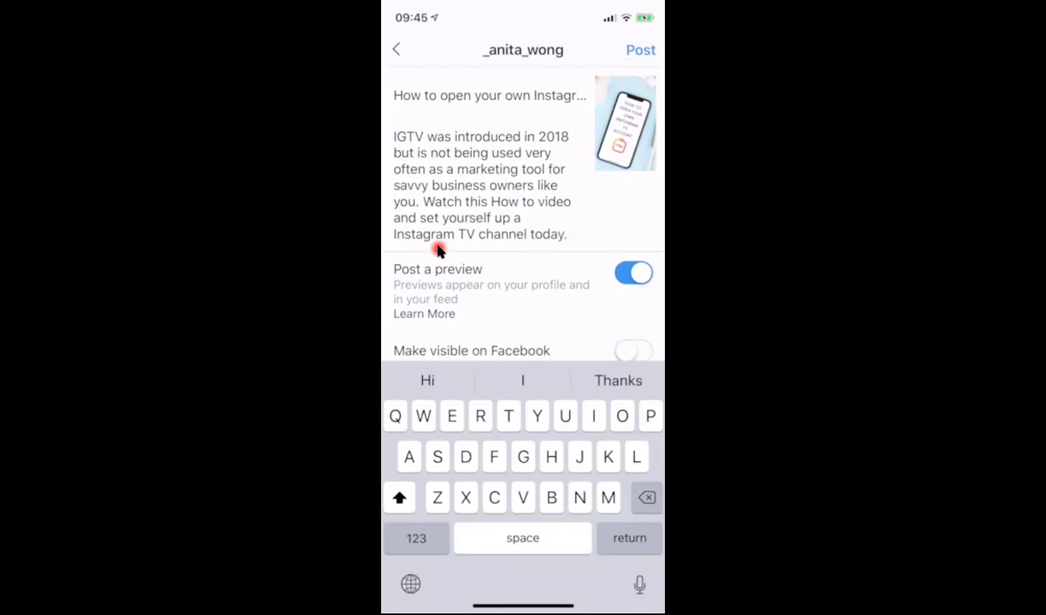
Add a new line to the description with a movie camera emoji and "Check out my YouTube account as well".
key("Return")
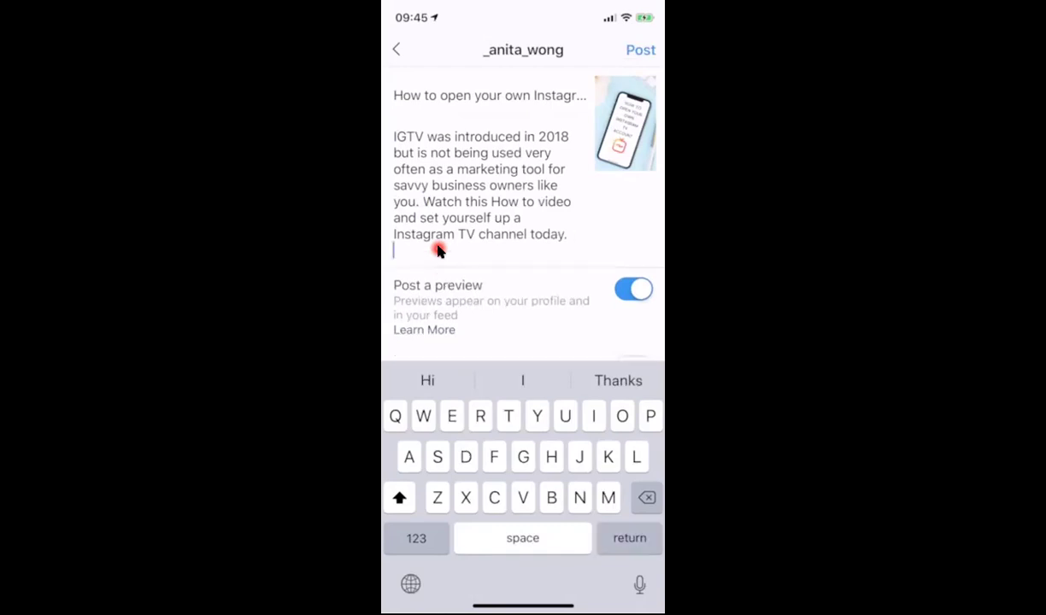
key("ctrl+space")
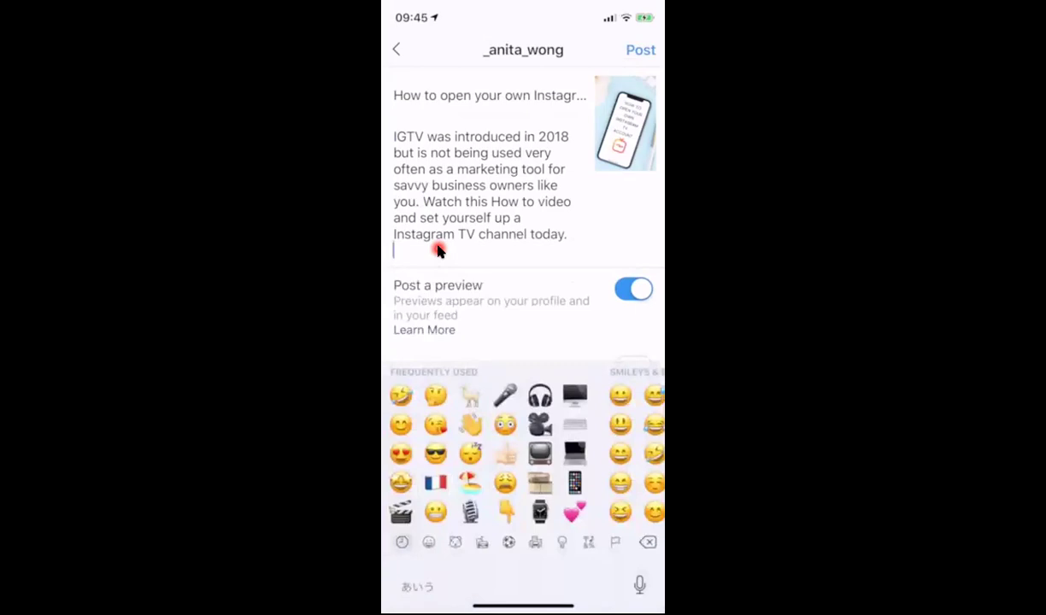
type("🎥")
key("ctrl+space")
type("Check")
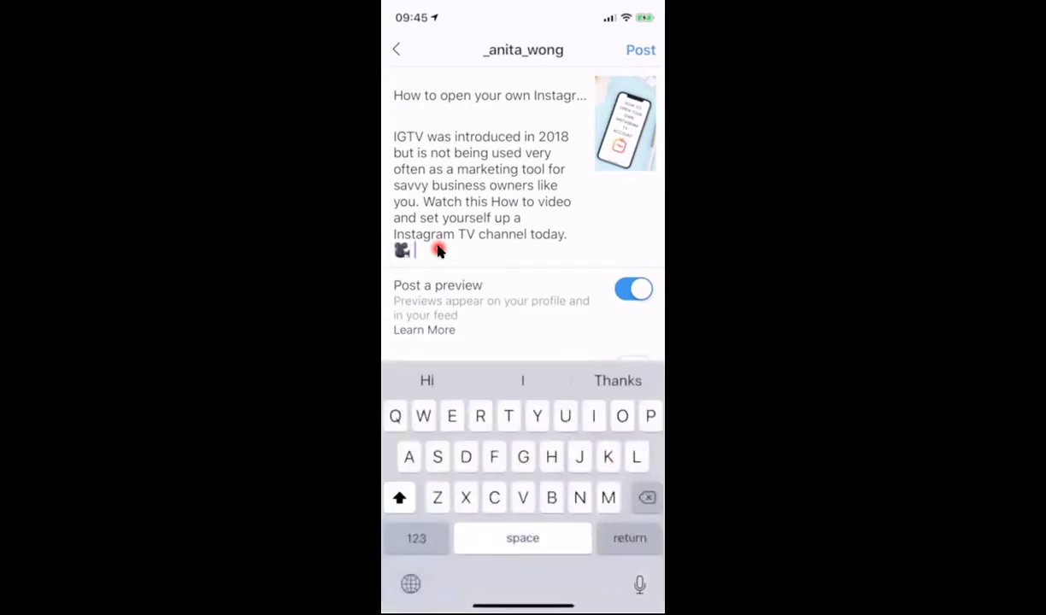
type(" out ")
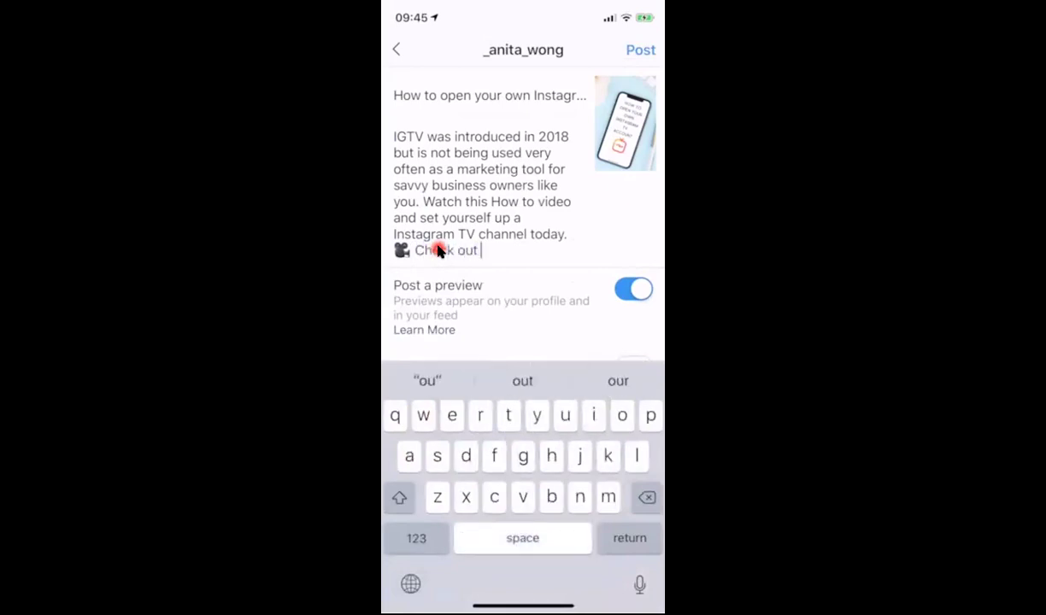
type("my You")
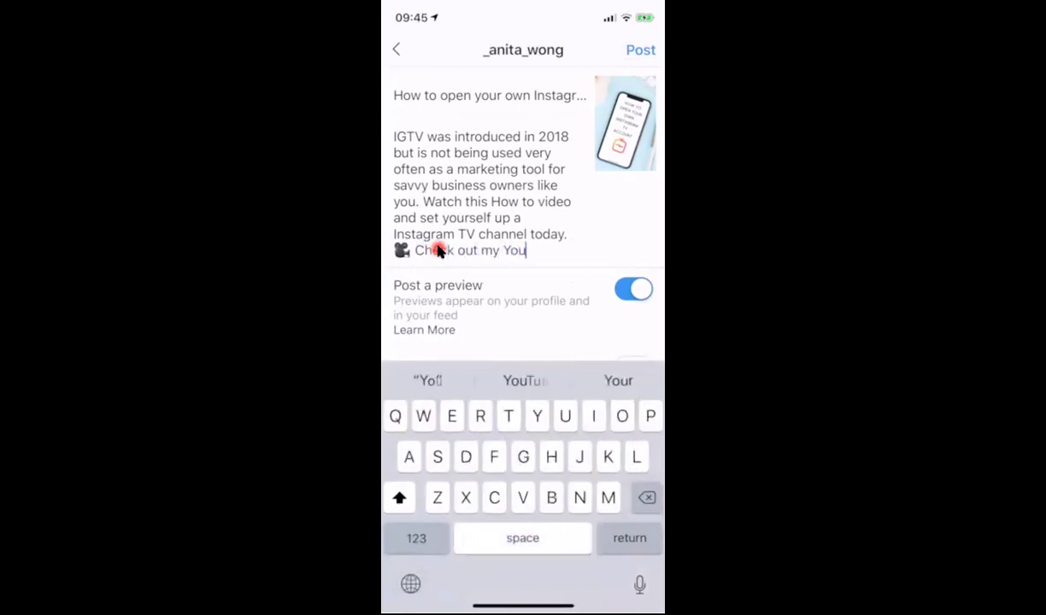
type("Tube acco")
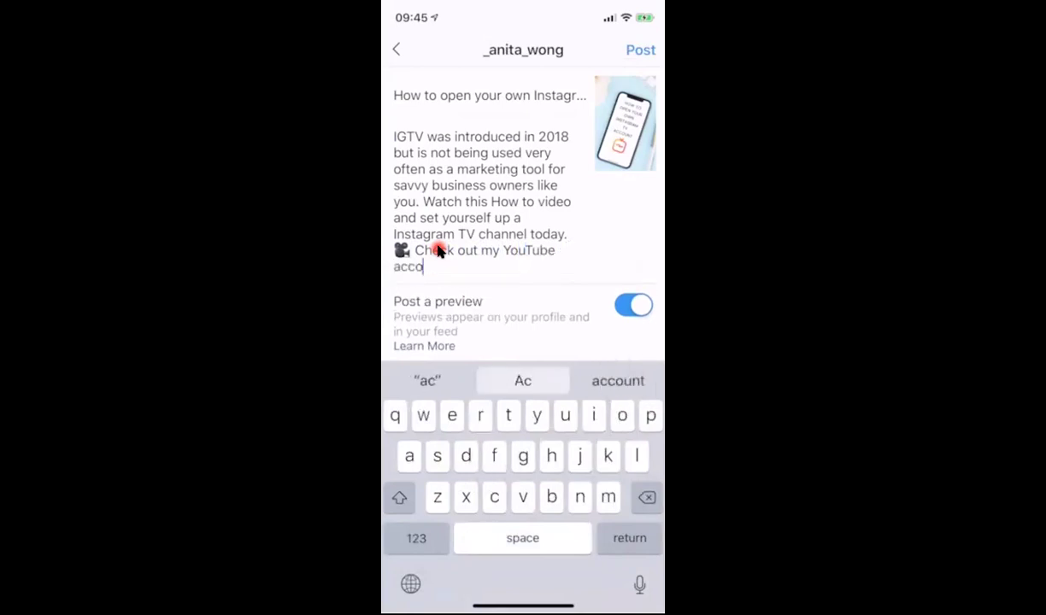
type("unt as well")
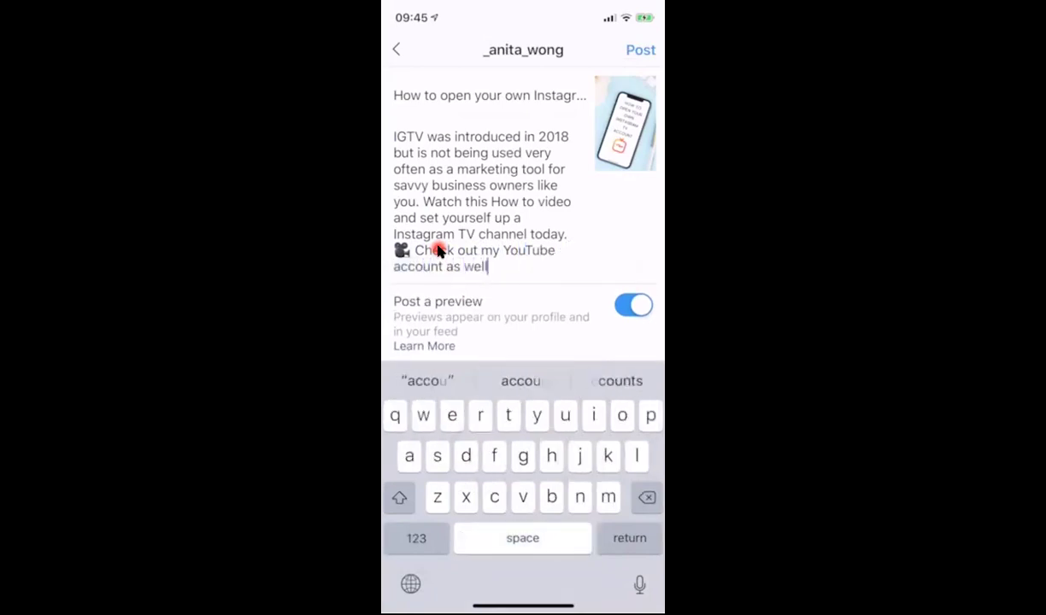
End the YouTube sentence in the description with a full stop and continue with "Click here to go direct".
type(". Click")
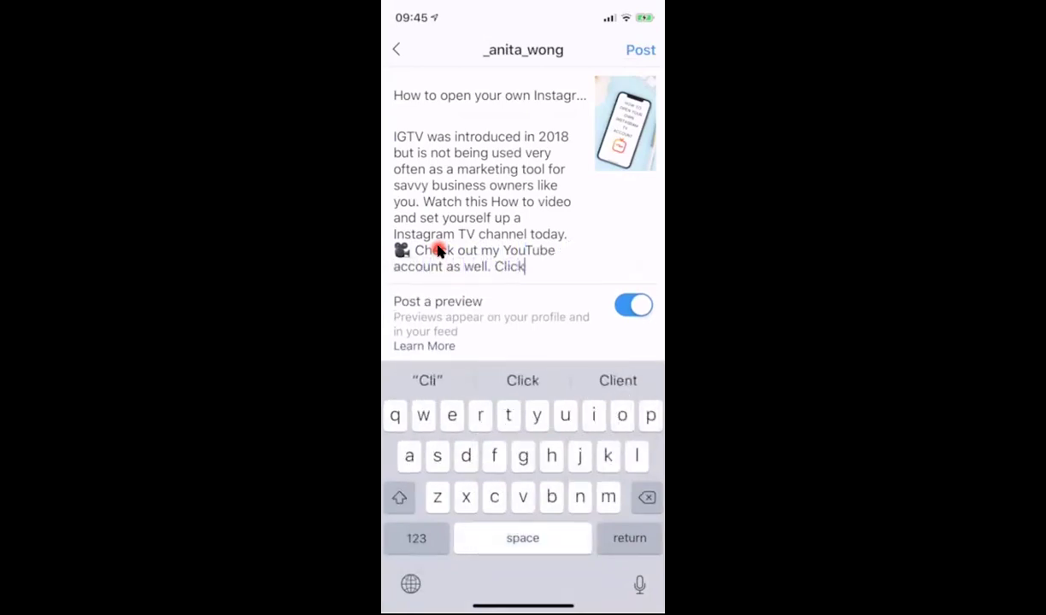
type(" here to g")
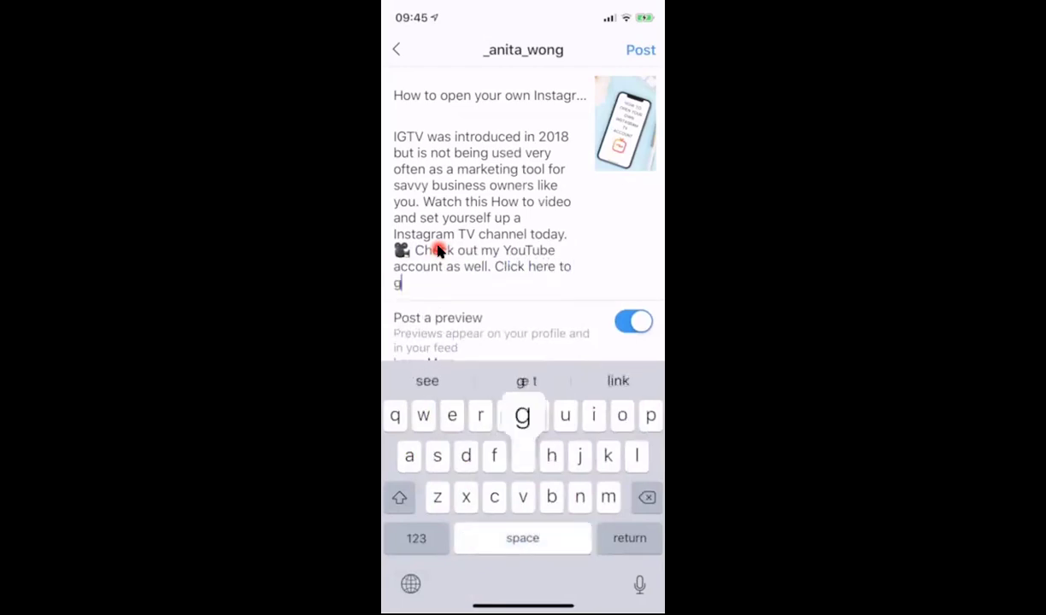
type("o direct ")
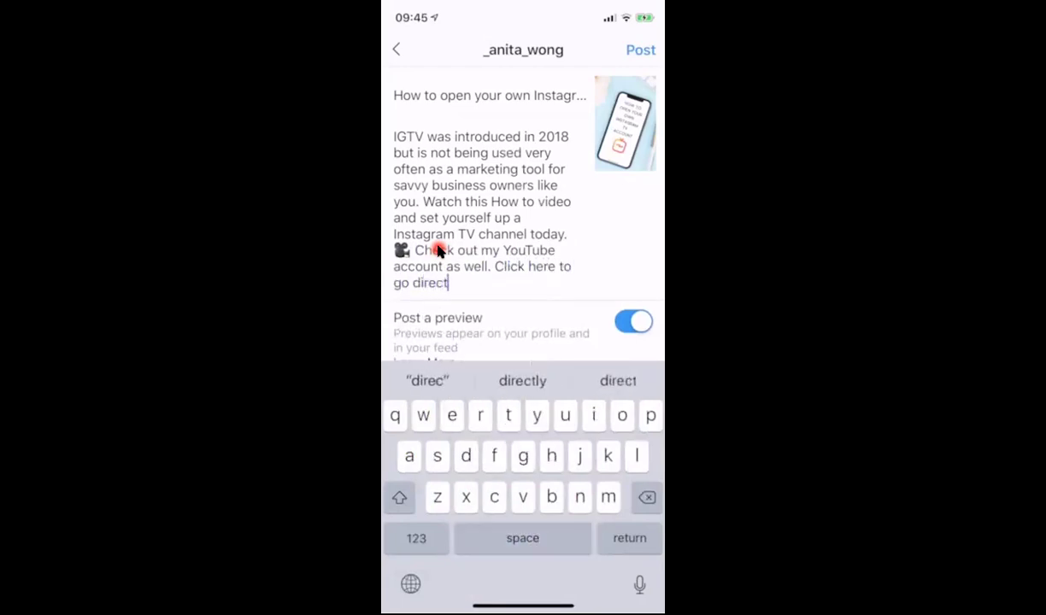
type("http")
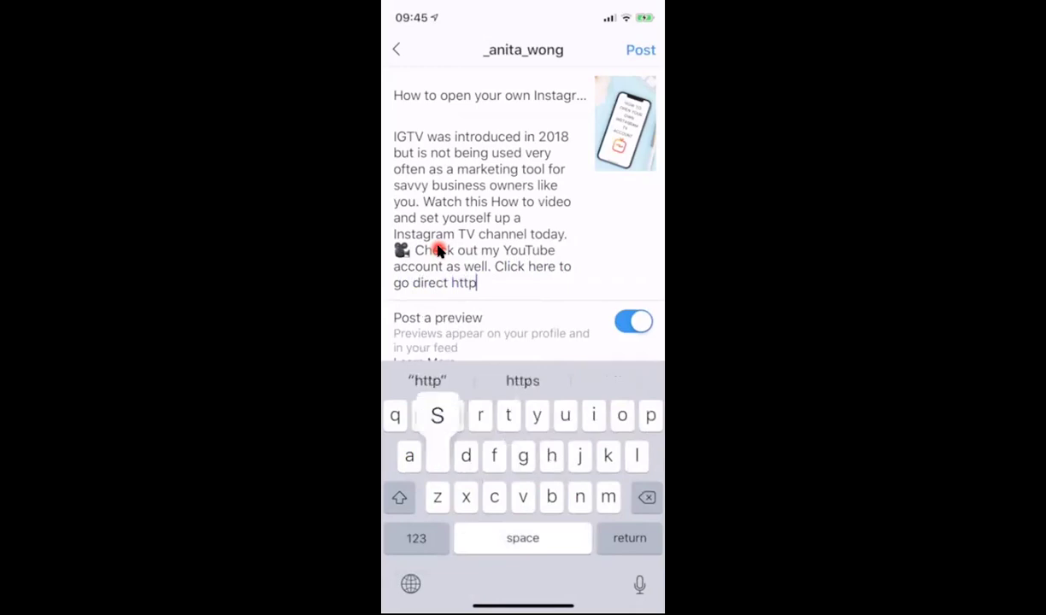
type("s://")
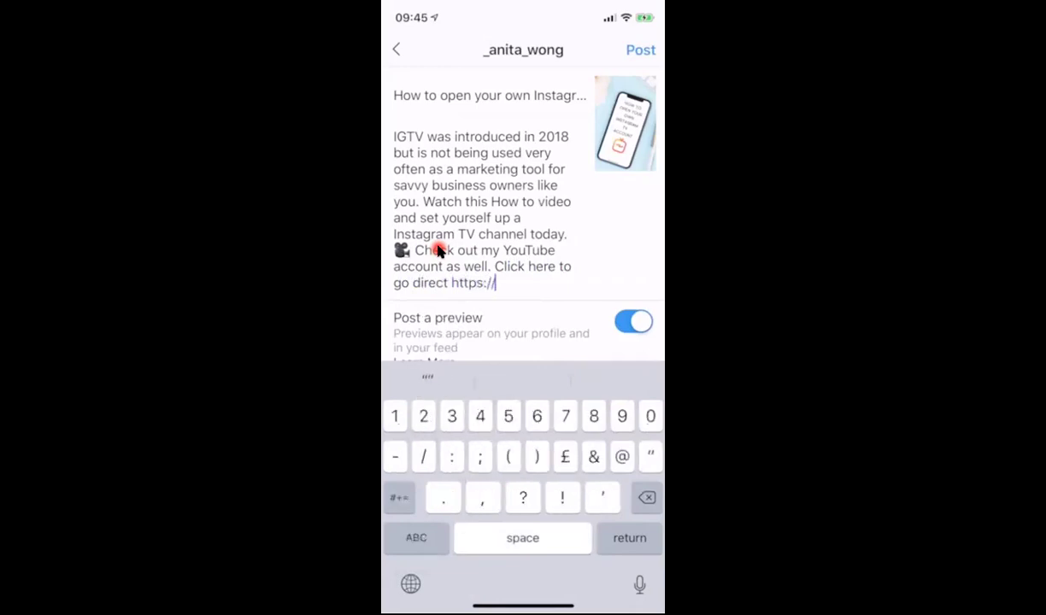
type("www")
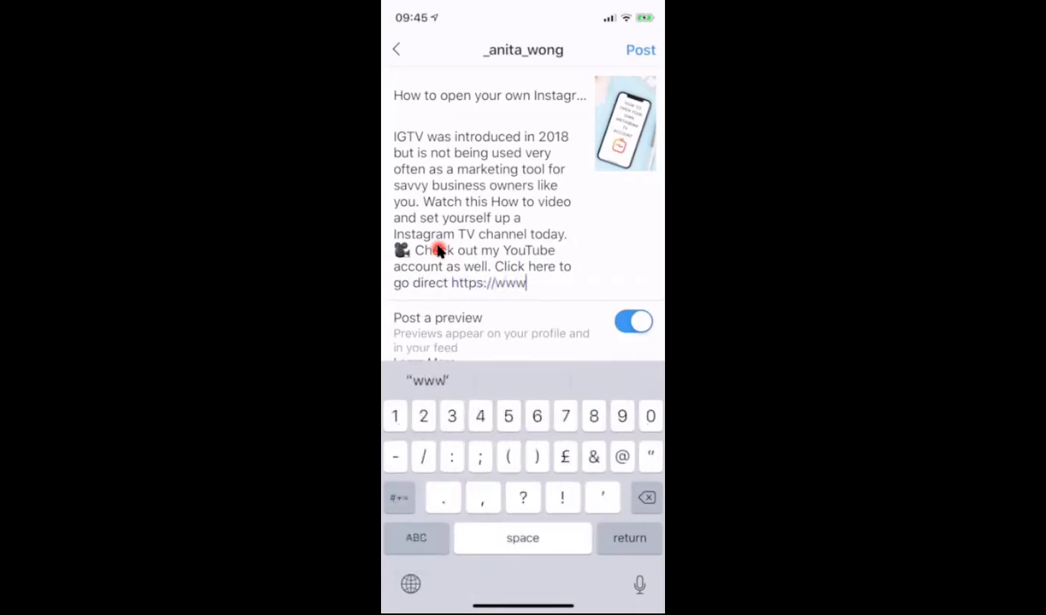
type(".you")
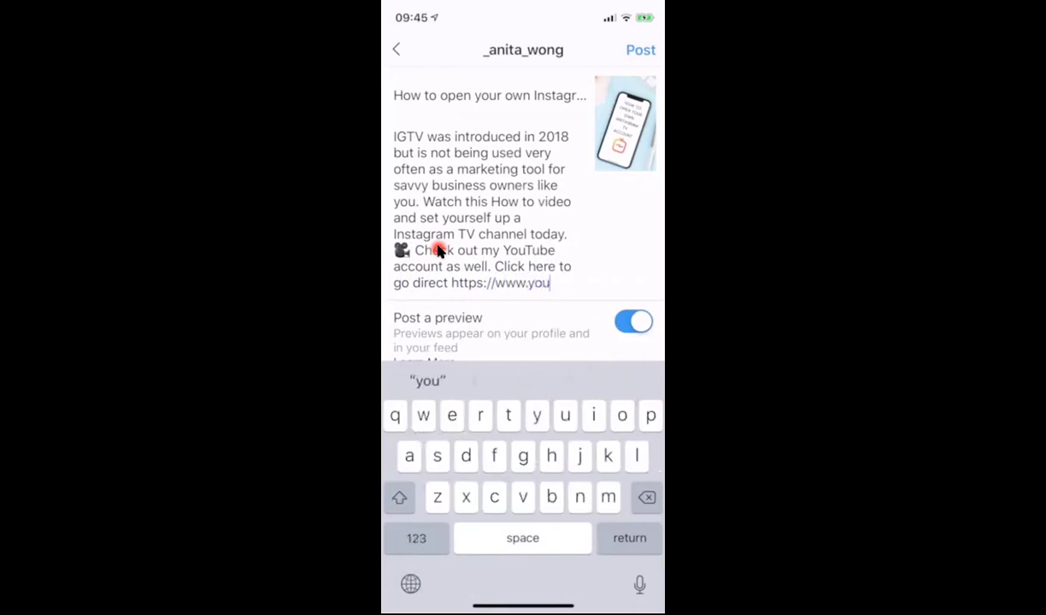
type("tube.")
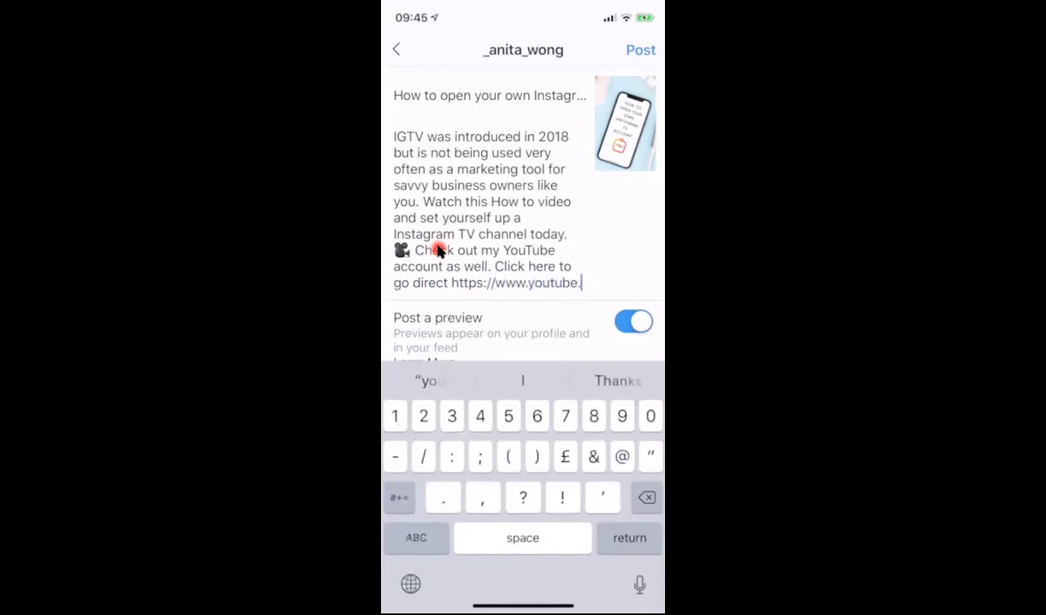
type("com")
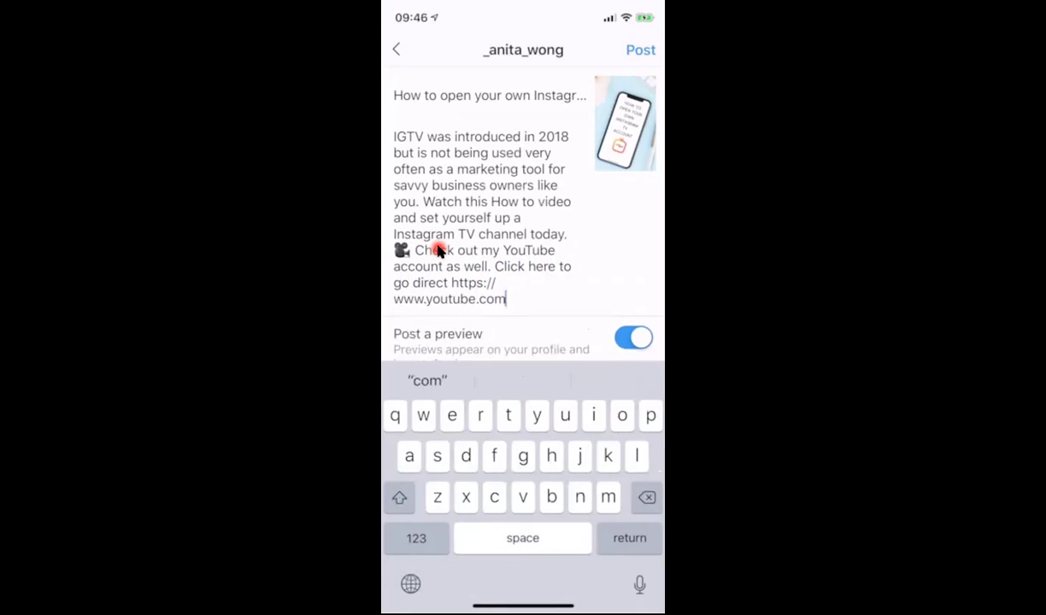
left_click(416, 538)
type("/c")
left_click(416, 538)
type("/")
left_click(416, 537)
type("anitawong")
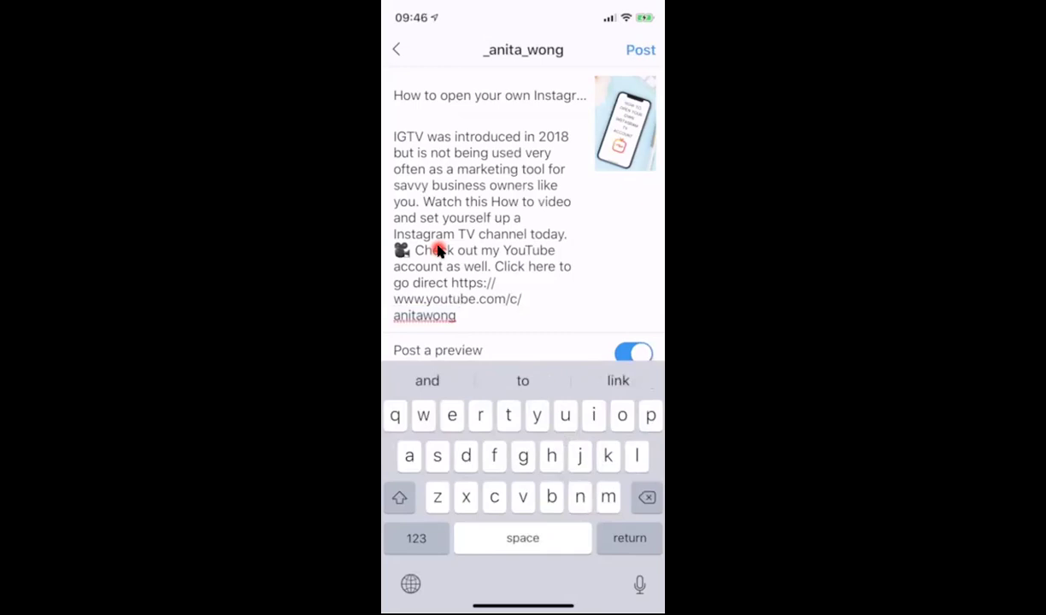
Add the hashtags #igtv, #howtovideo and #digitalstrategist after the channel link in the description.
type(" #igt")
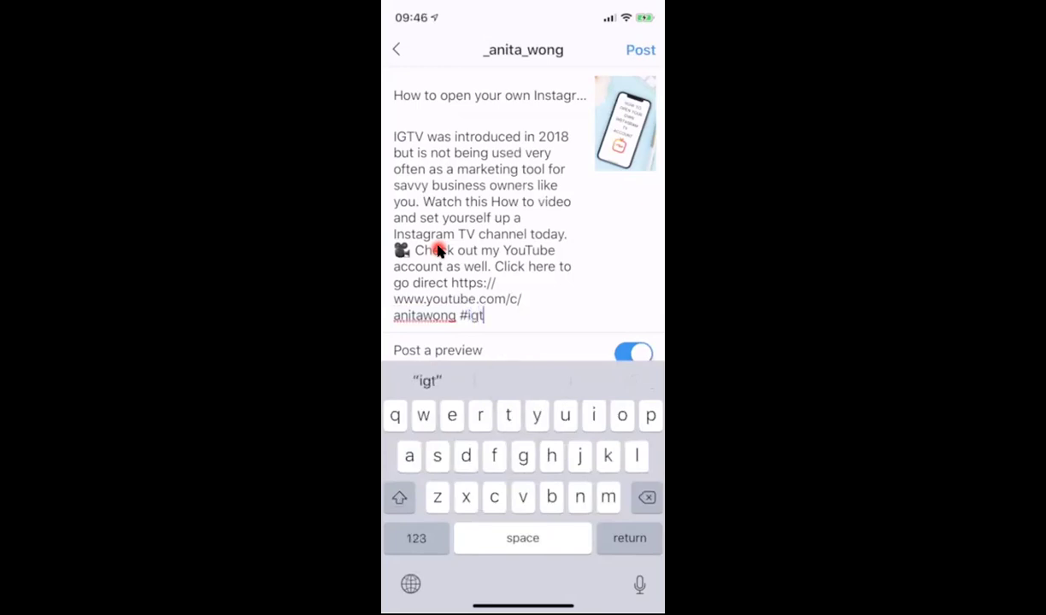
type("v #")
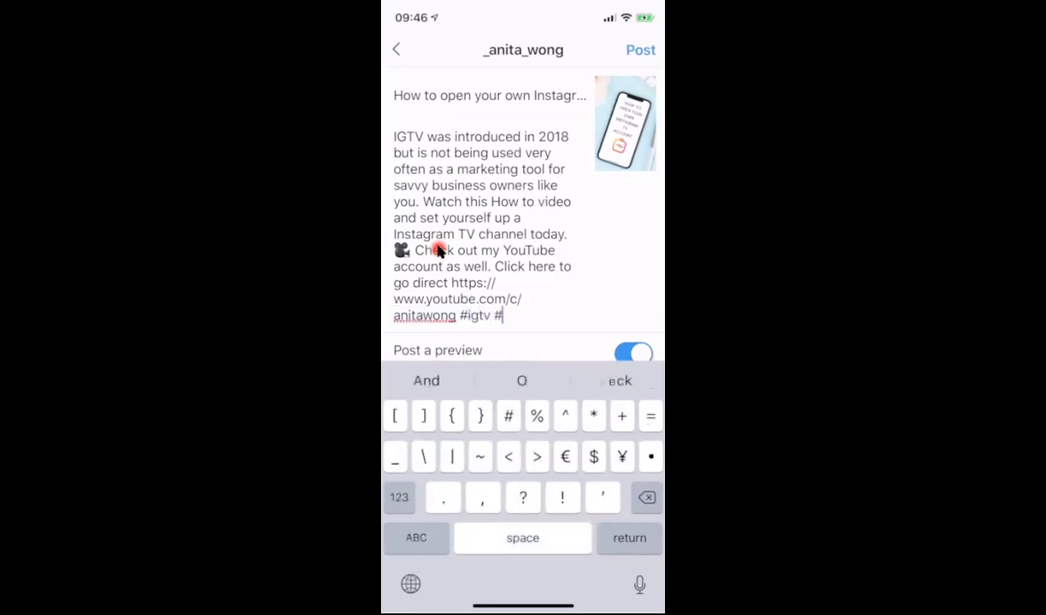
type("howtovideo")
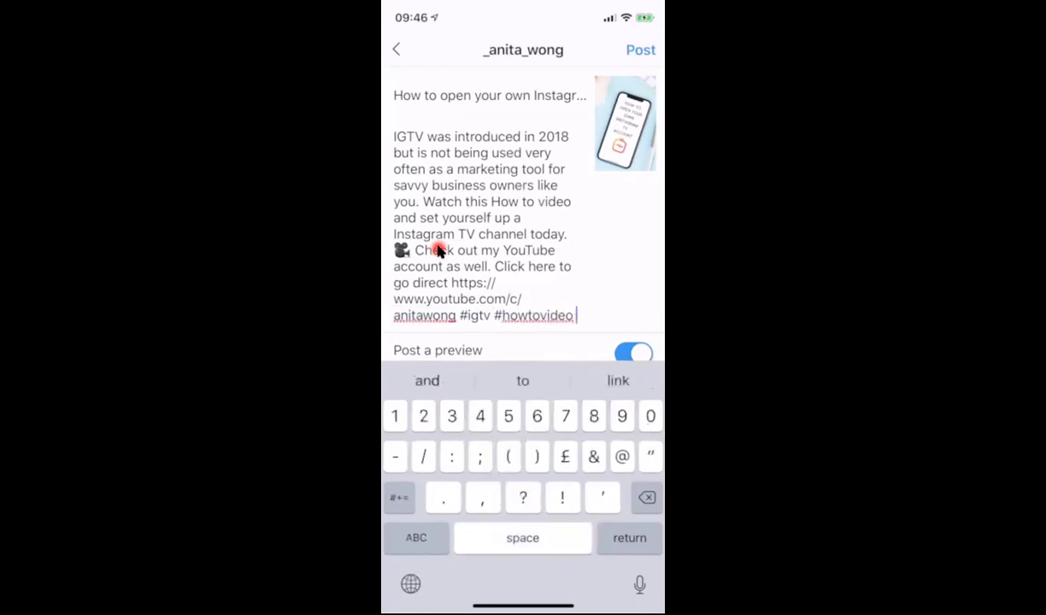
type(" #digitalstrate")
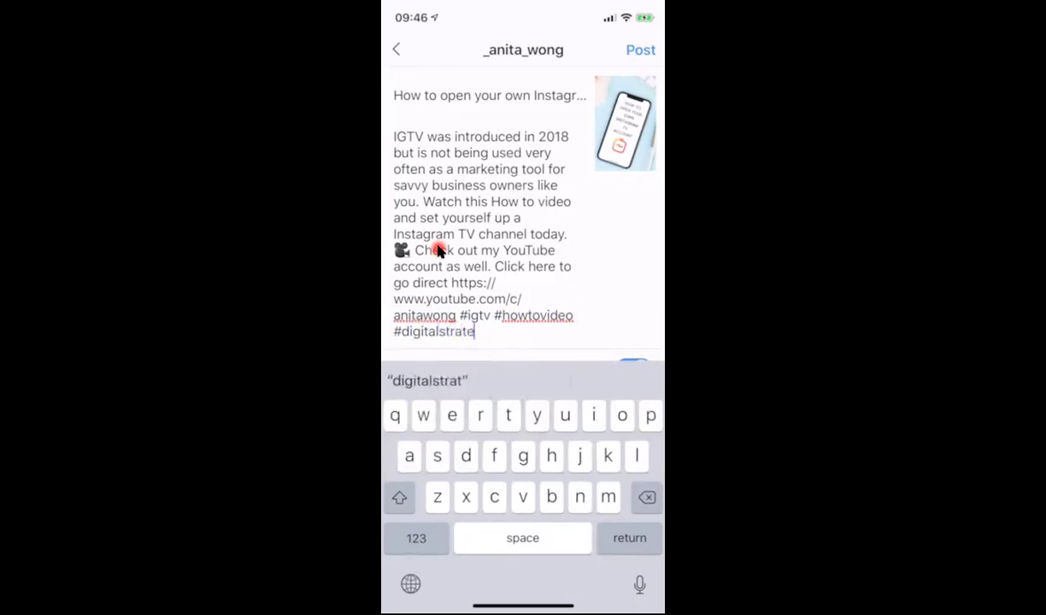
type("gist ")
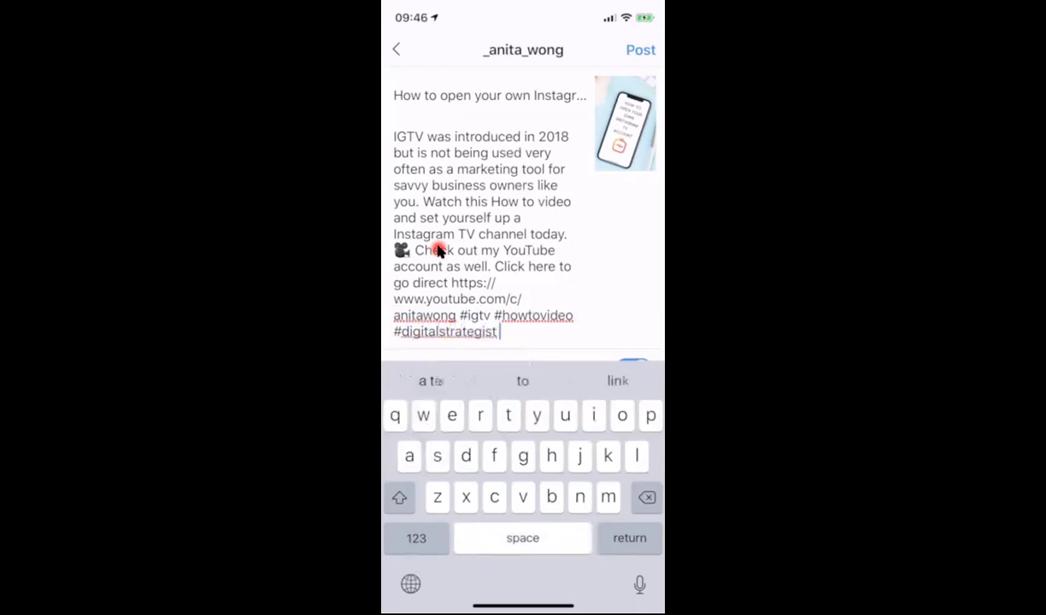
Add the hashtag #instagramcoach to the end of the description, correcting its spelling.
type("#")
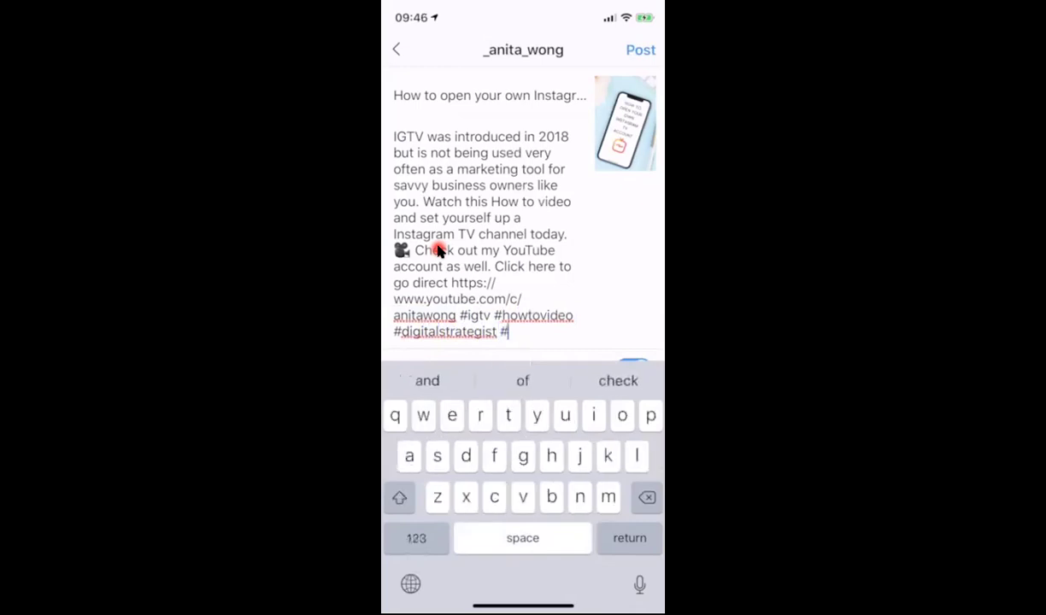
type("onstagra")
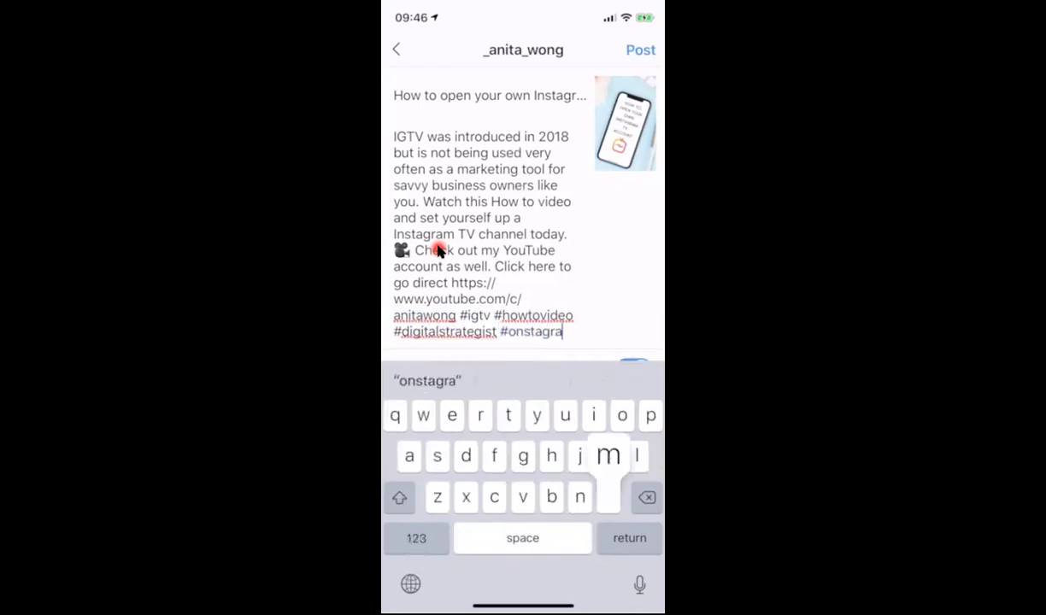
type("mcoach")
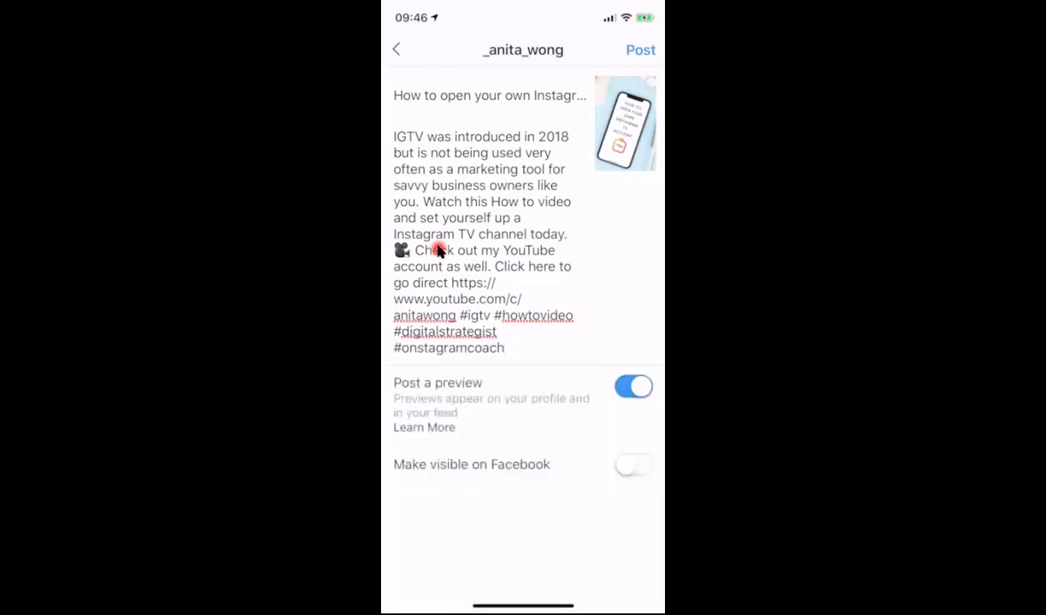
double_click(453, 347)
type("instag")
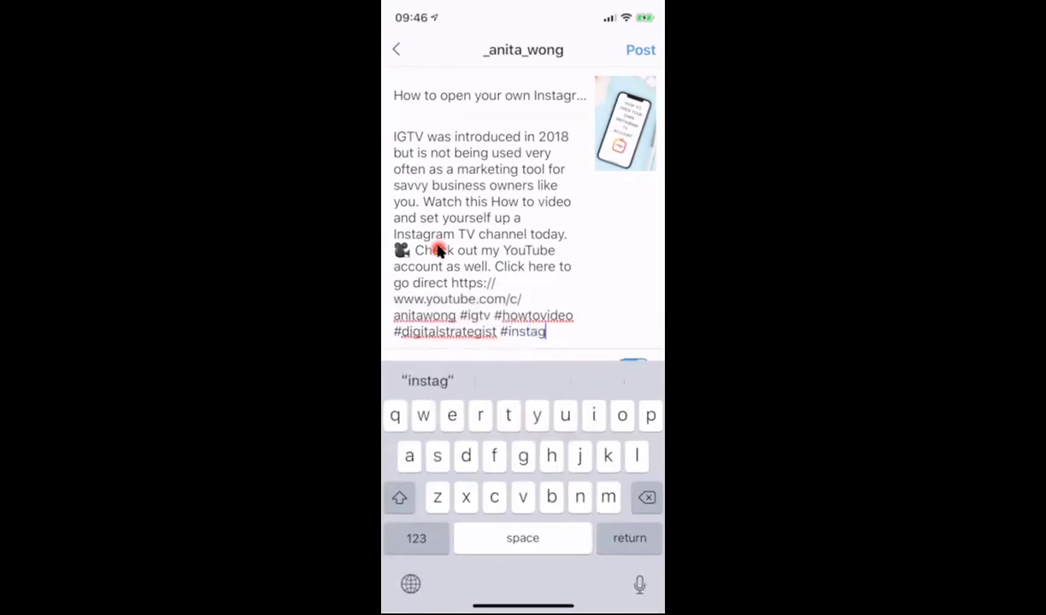
type("ramcoach")
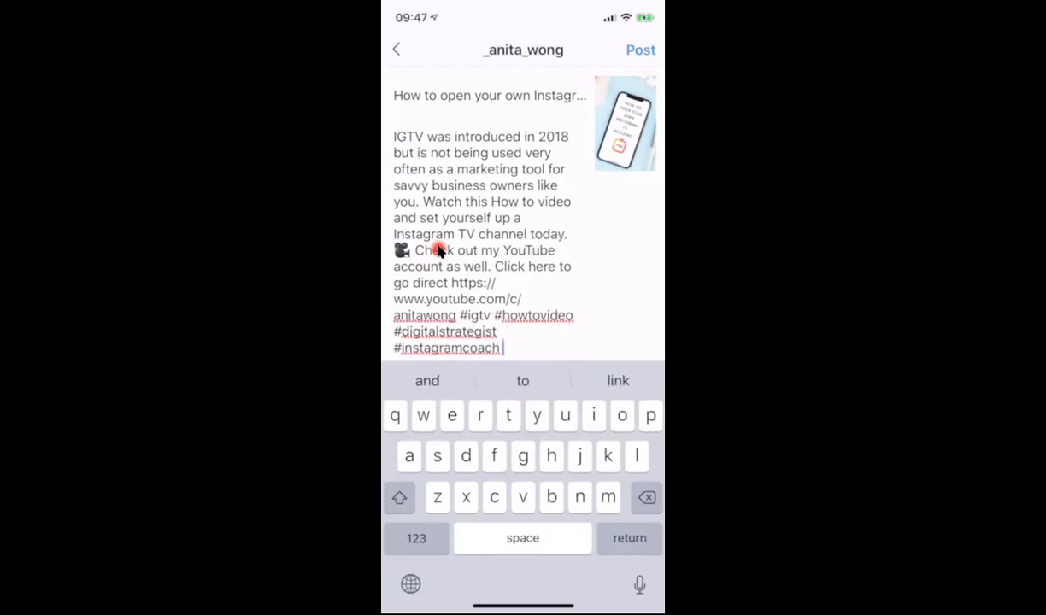
Post the video to IGTV and expand the description on the published video to check it.
scroll(437, 250, "down", 3)
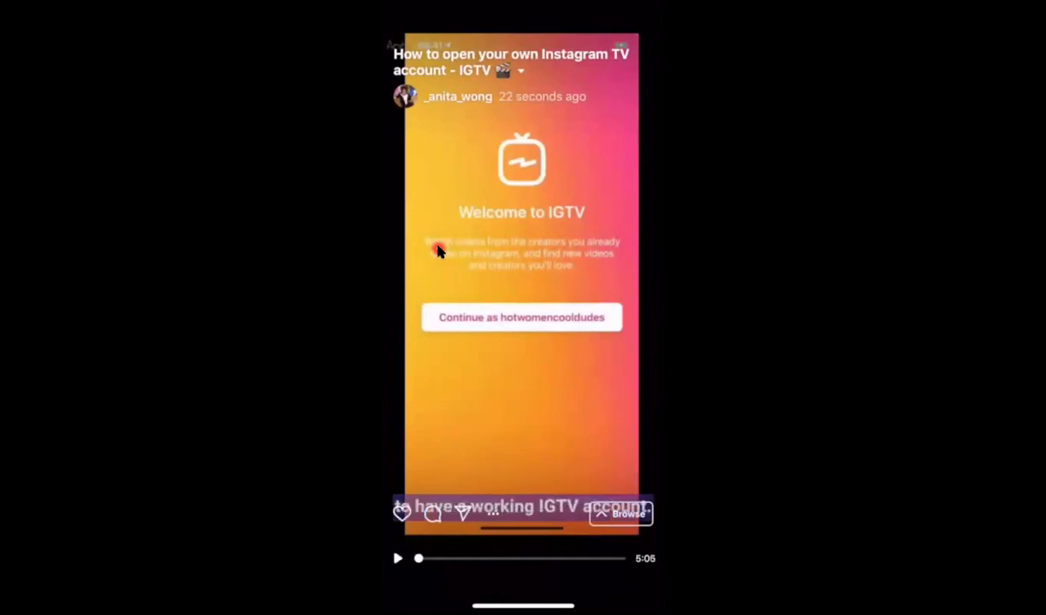
left_click(543, 81)
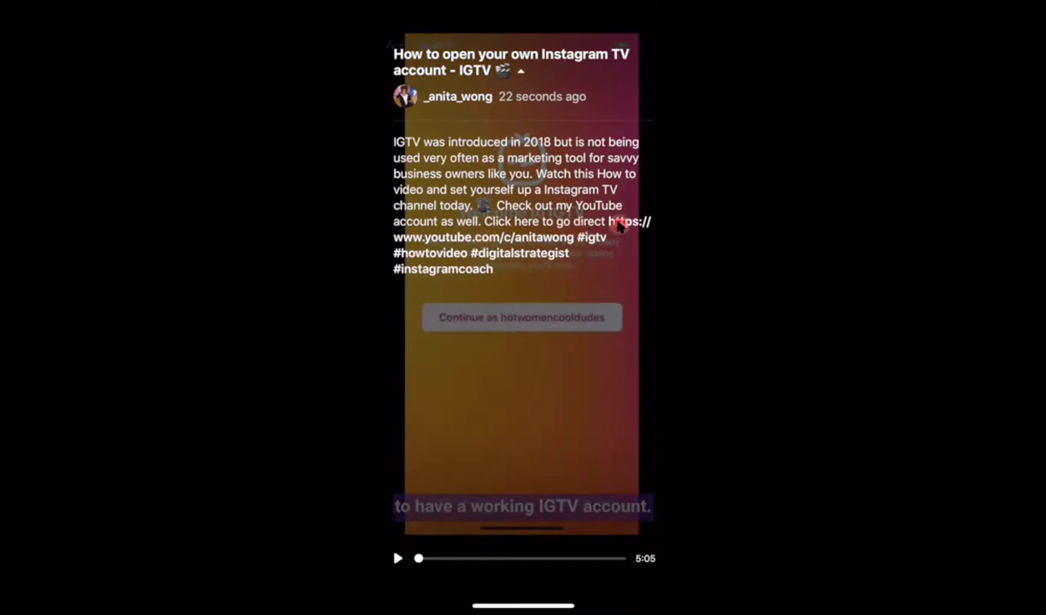
left_click(507, 242)
left_click(504, 245)
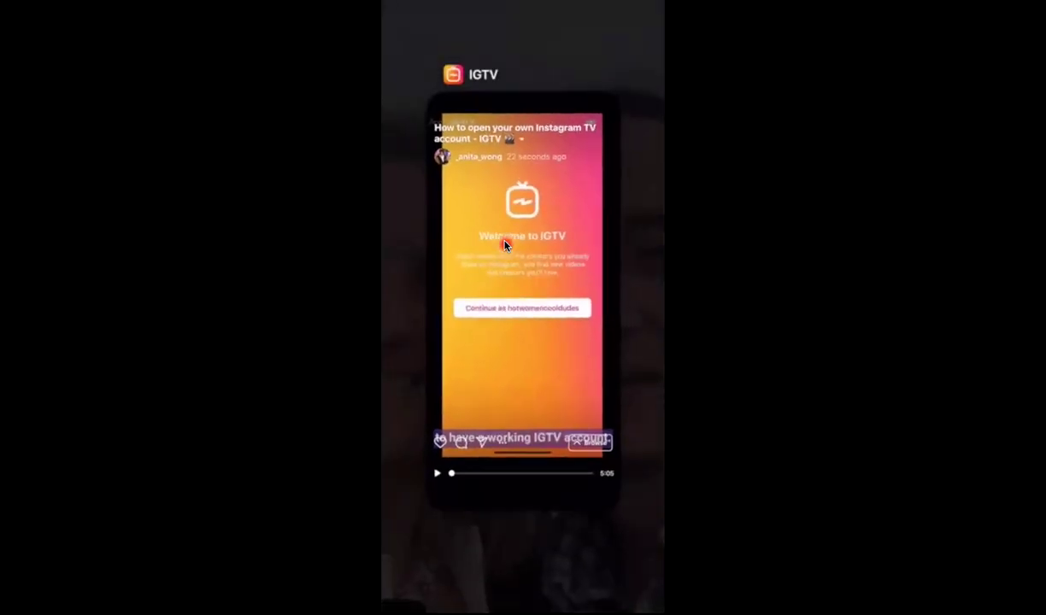
Switch to the Instagram app and open the new IGTV video's post from the profile grid.
left_click(505, 245)
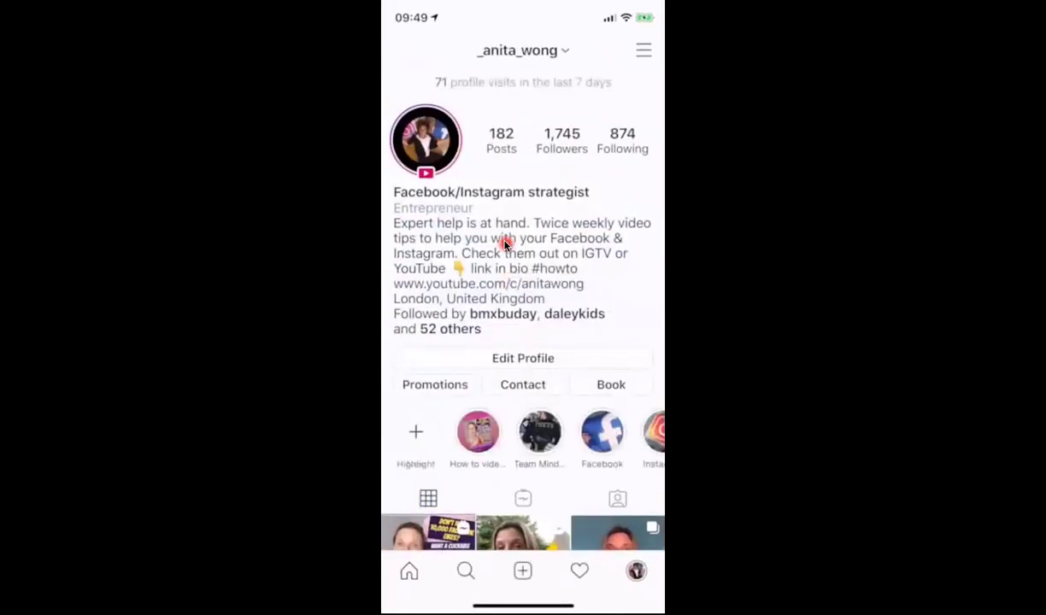
scroll(505, 245, "down", 3)
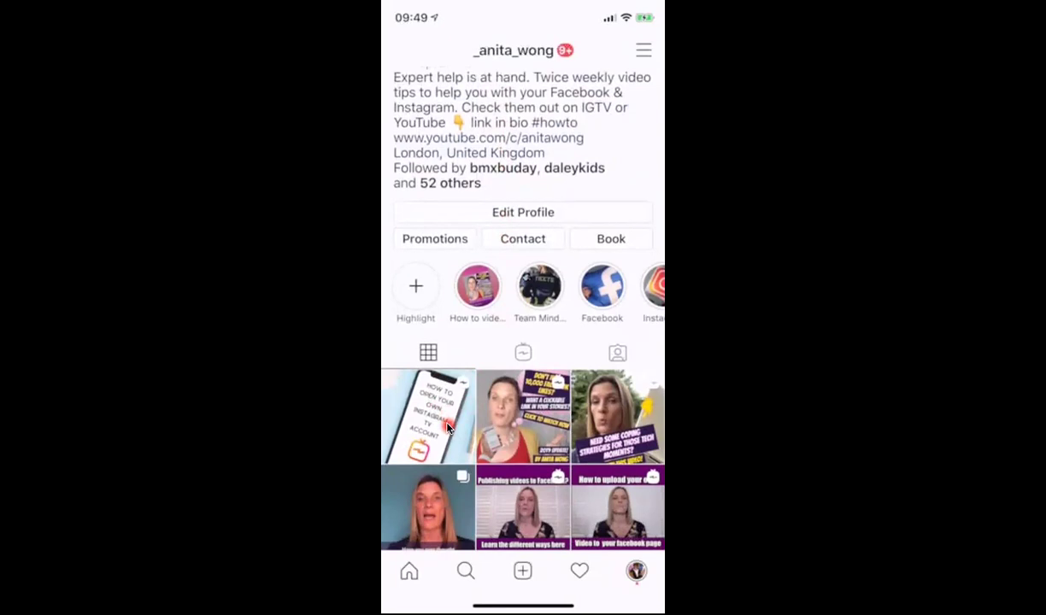
left_click(447, 427)
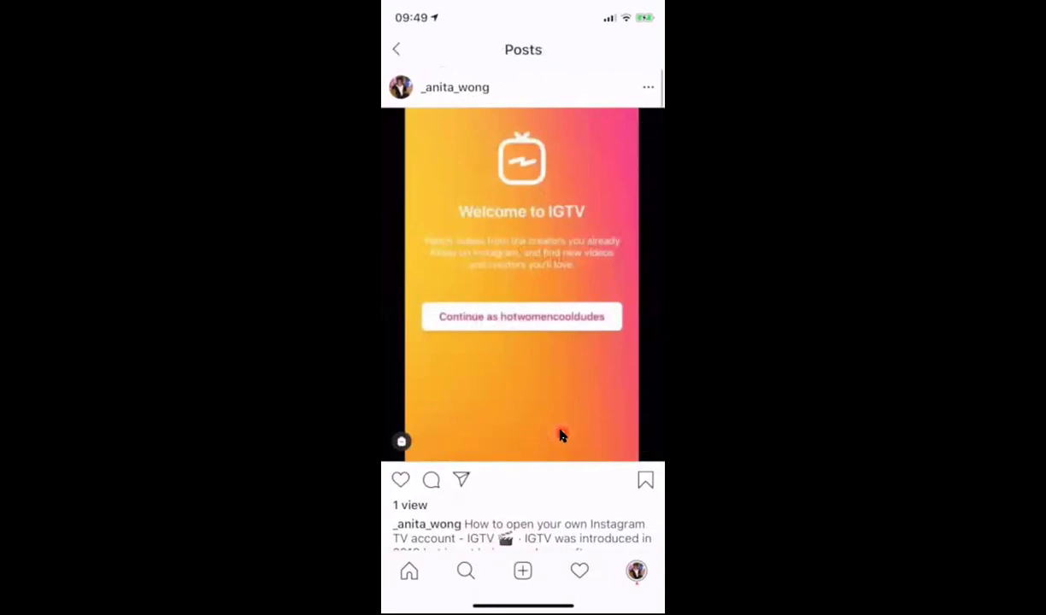
Expand the post's full caption and review the description, link and hashtags.
scroll(562, 436, "down", 3)
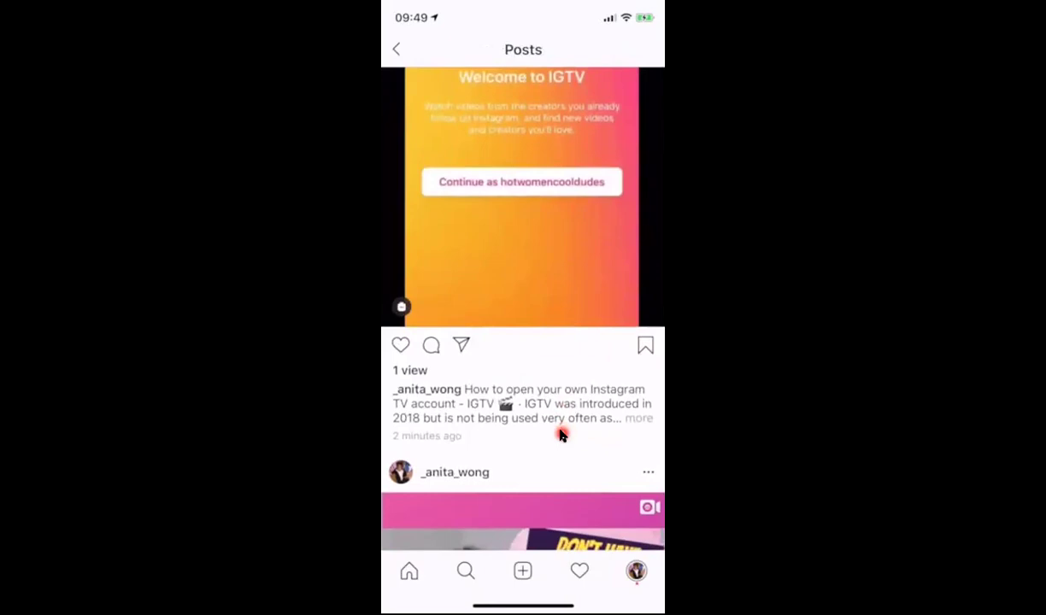
left_click(561, 436)
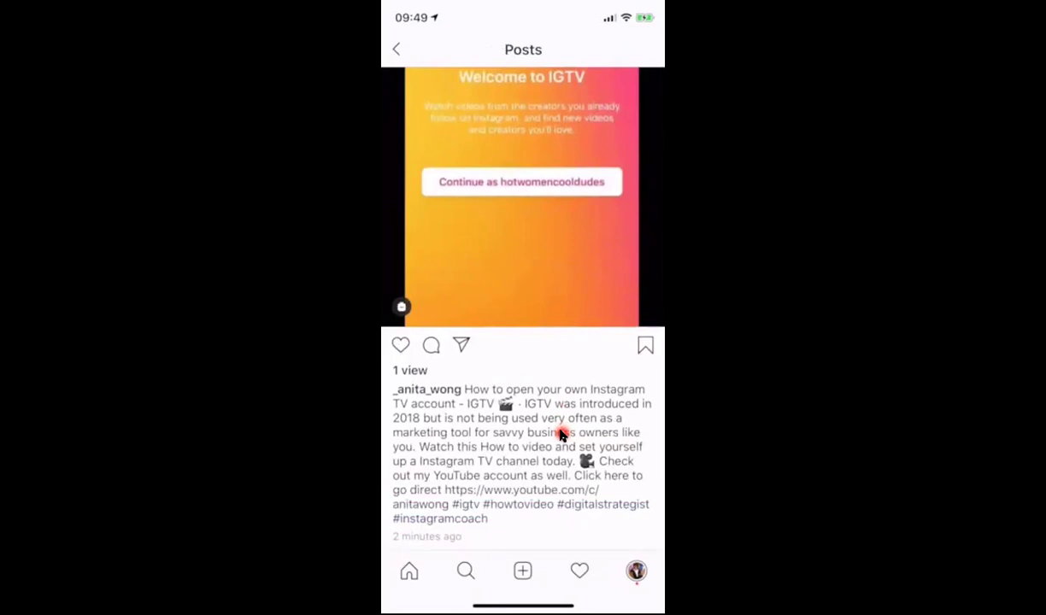
left_click(561, 435)
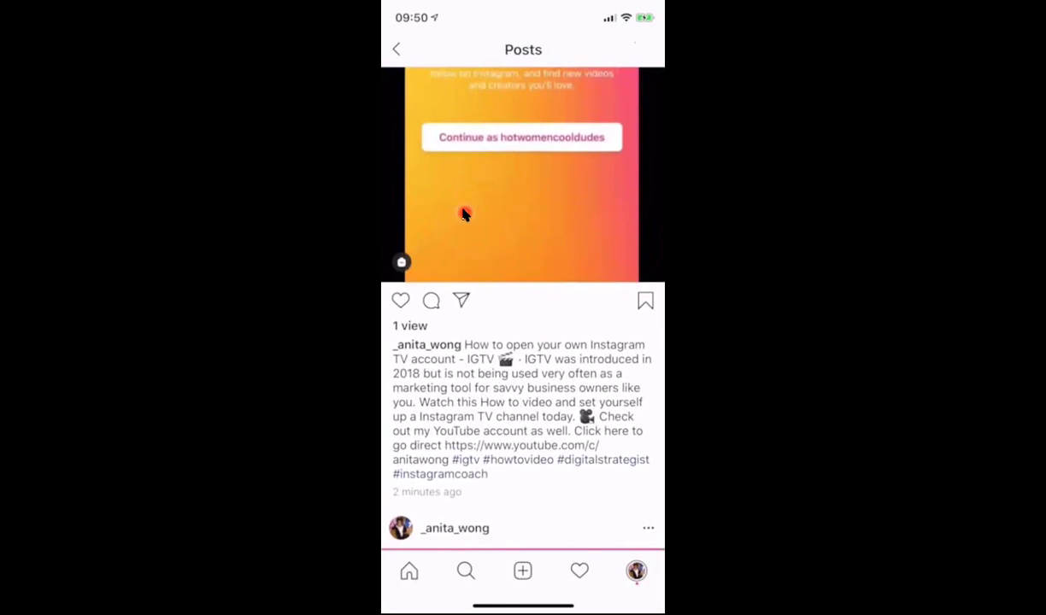
Open the post's preview information for editing, look over the title and description, and leave without saving.
scroll(464, 215, "up", 3)
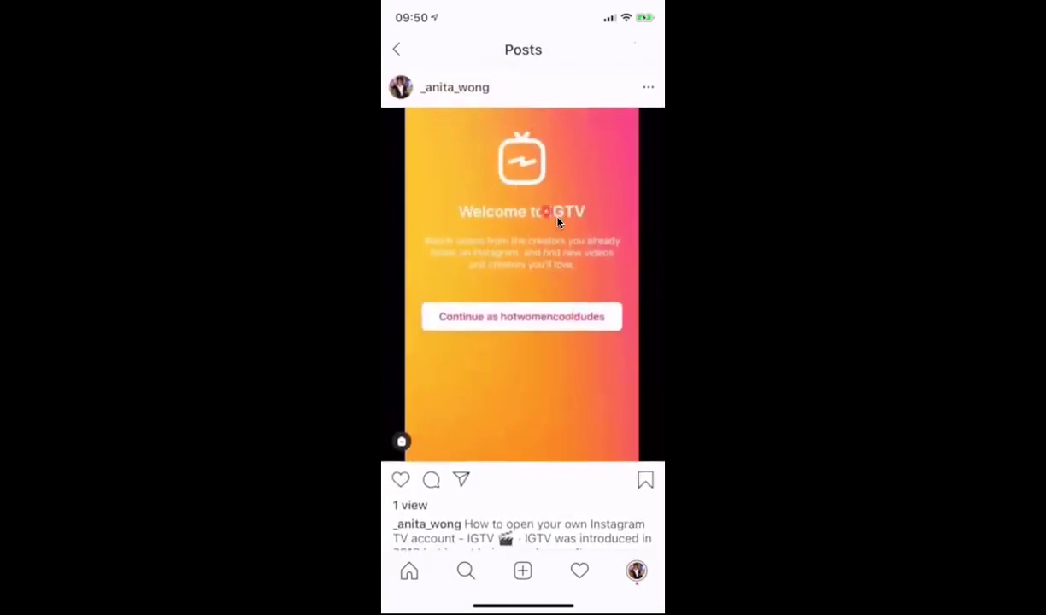
left_click(625, 88)
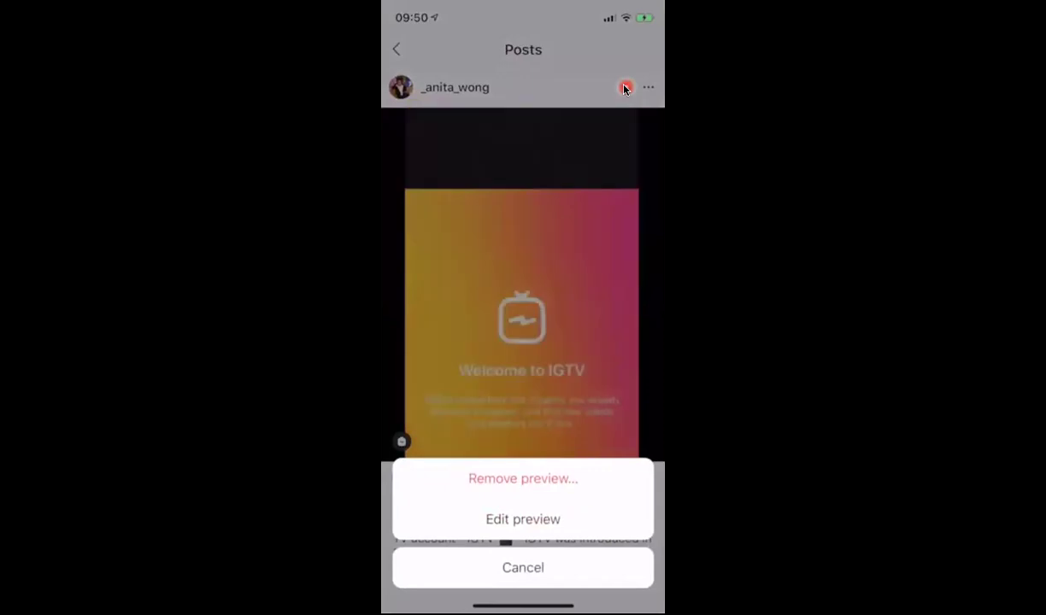
left_click(625, 88)
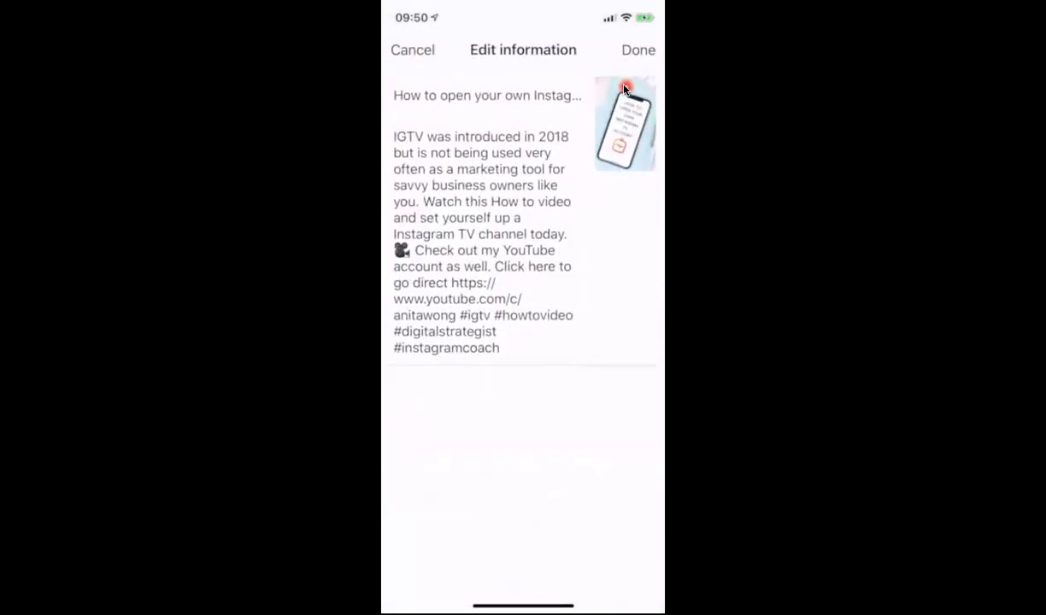
left_click(510, 267)
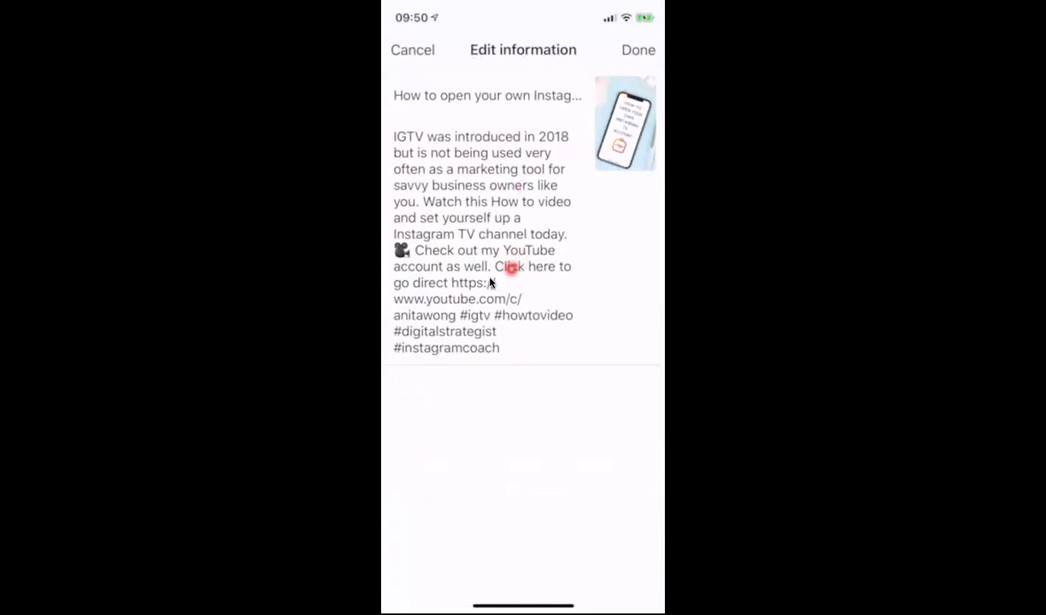
left_click(523, 349)
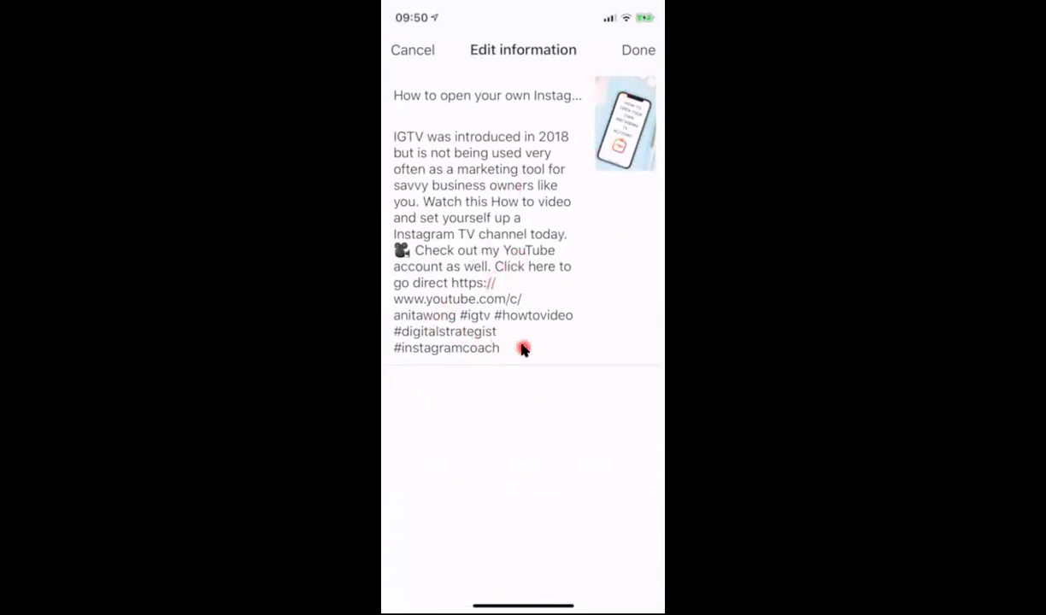
left_click(489, 258)
left_click(413, 50)
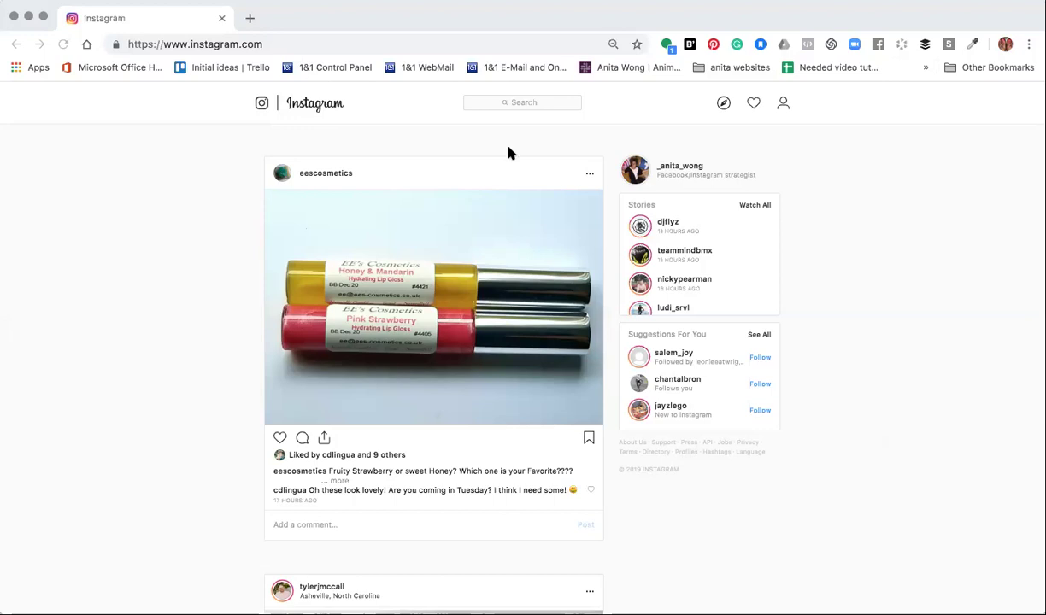
Hide the browser's bookmarks bar and open your own Instagram profile page on the web.
left_click(158, 10)
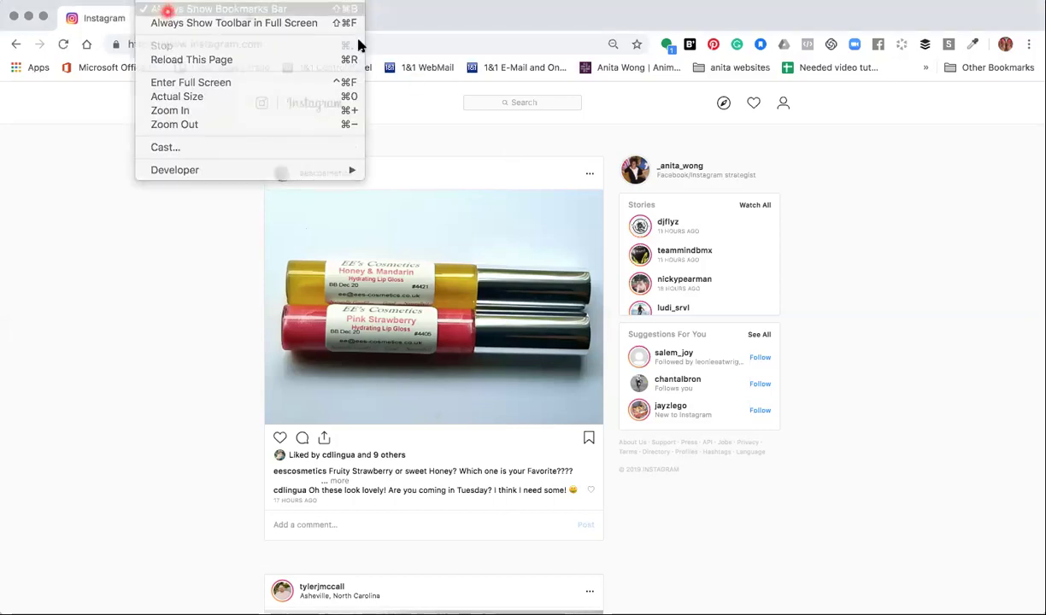
left_click(169, 9)
left_click(681, 143)
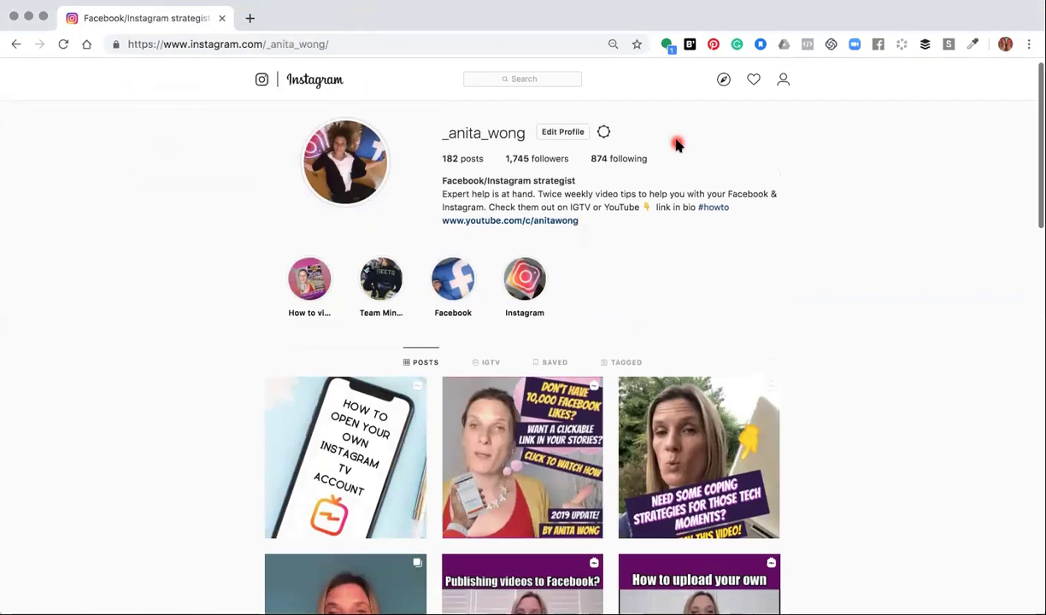
Start a new upload from the profile's IGTV section and choose the MP4 file whose name starts with "final igtv vid".
scroll(676, 145, "down", 1)
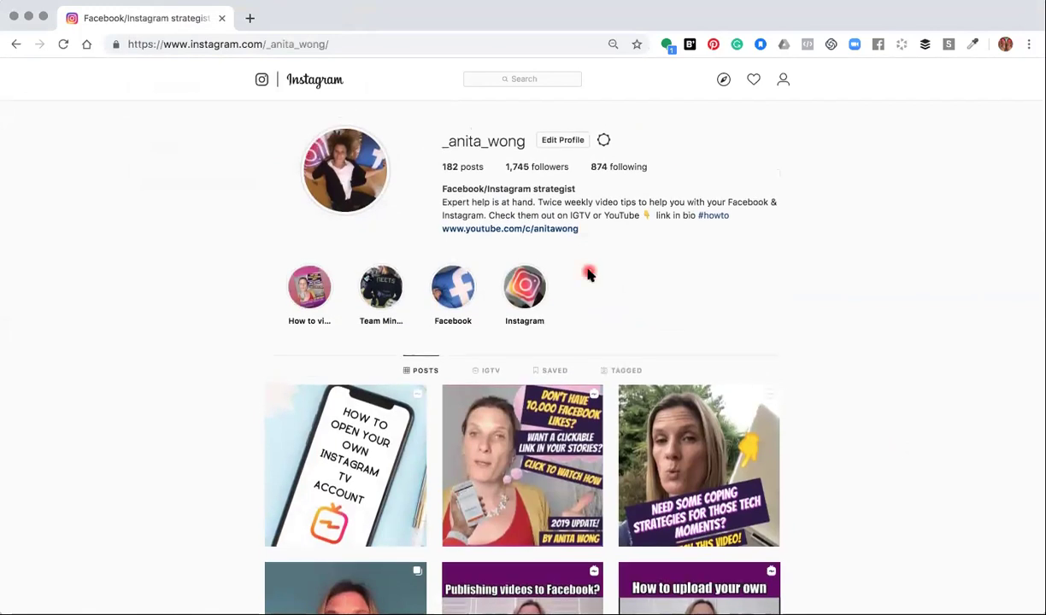
left_click(482, 373)
scroll(484, 373, "down", 2)
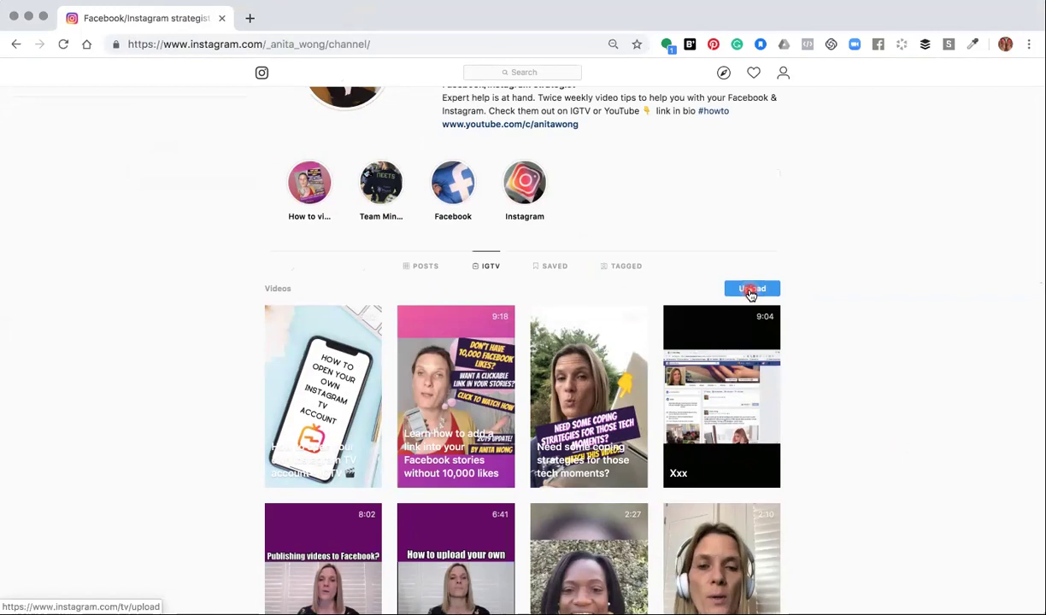
left_click(751, 292)
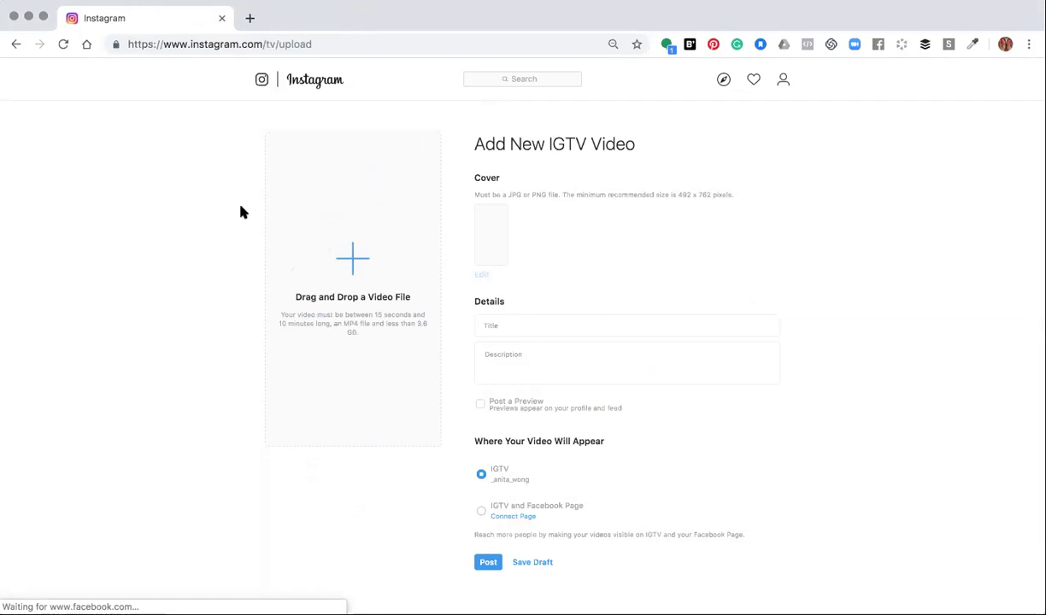
left_click(353, 258)
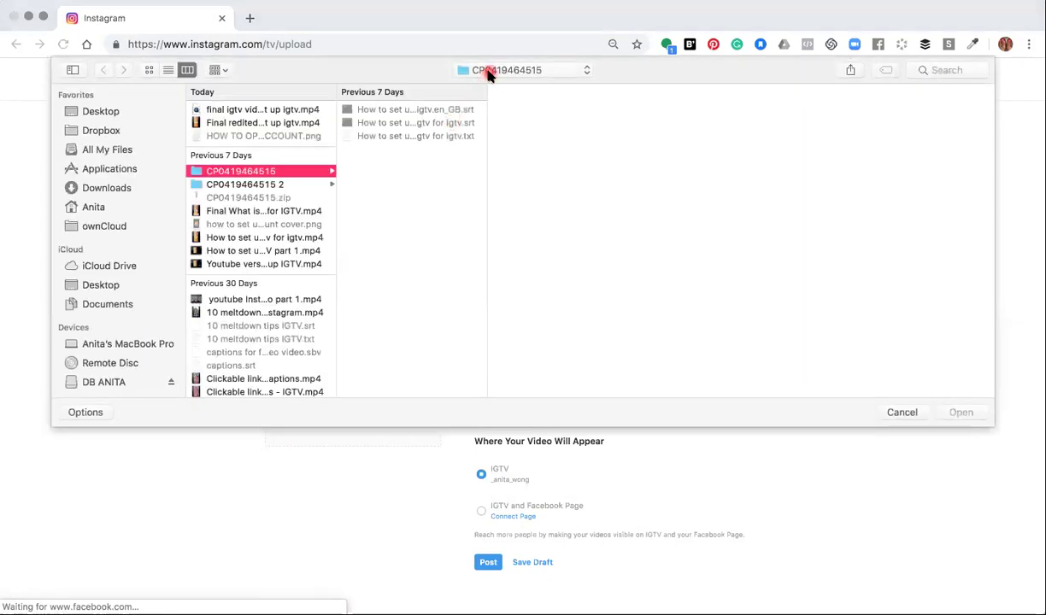
left_click(256, 110)
left_click(960, 413)
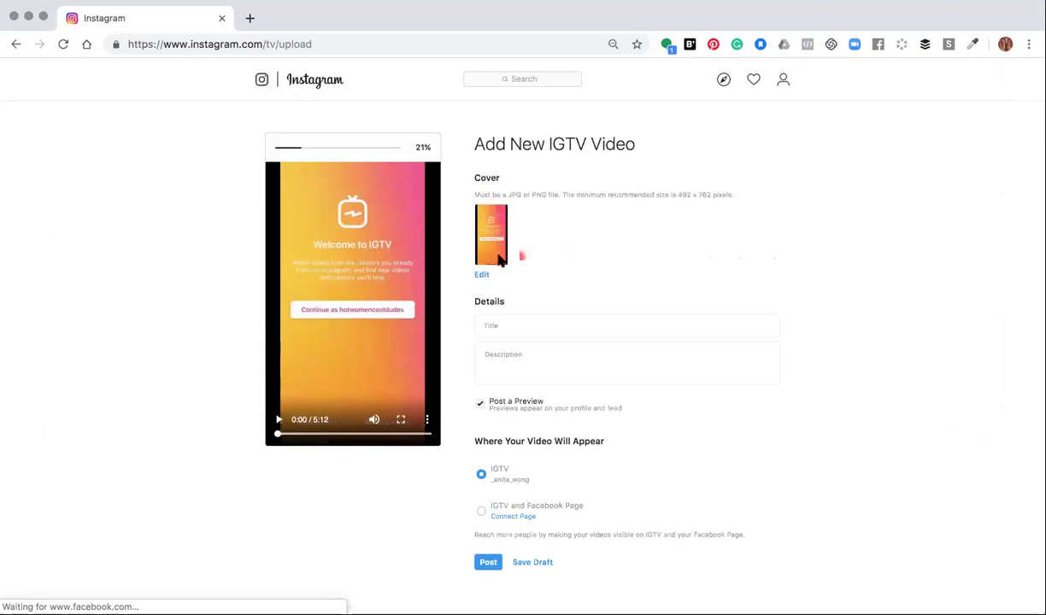
Replace the video's cover with the PNG image whose name starts with "HOW TO OP".
left_click(483, 278)
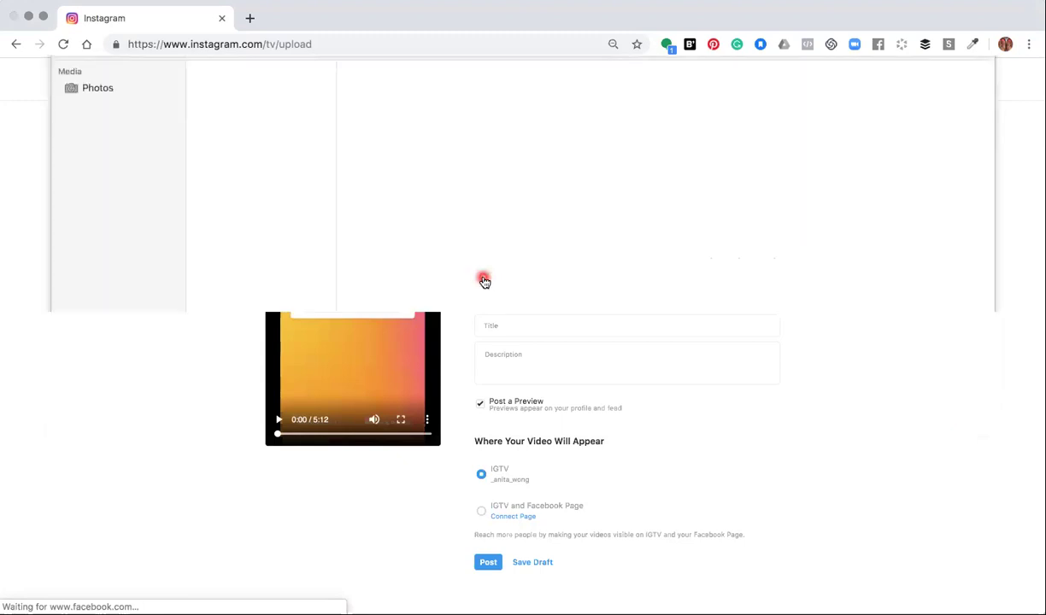
left_click(248, 136)
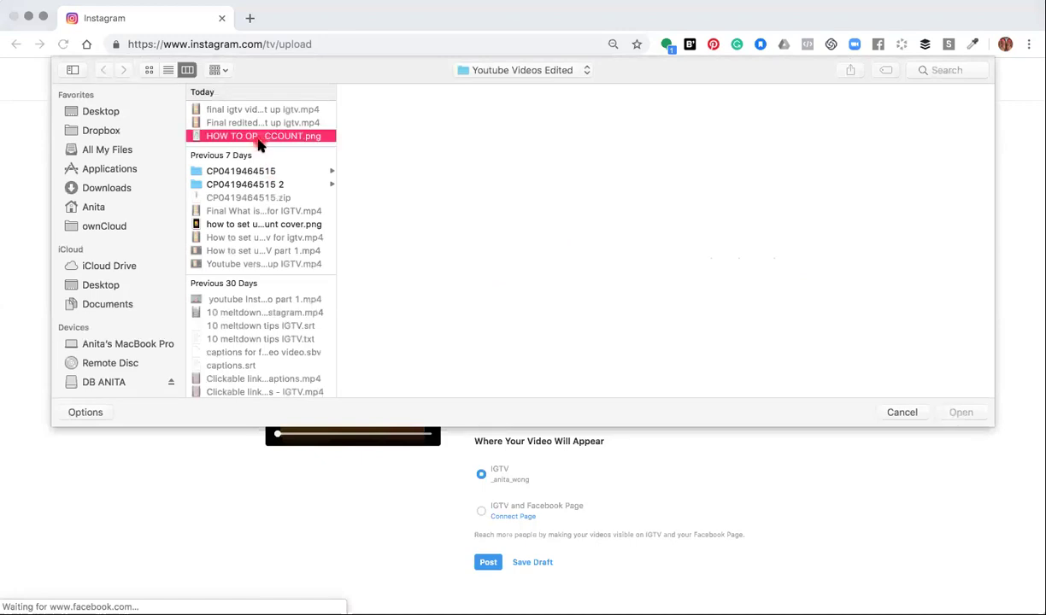
left_click(960, 413)
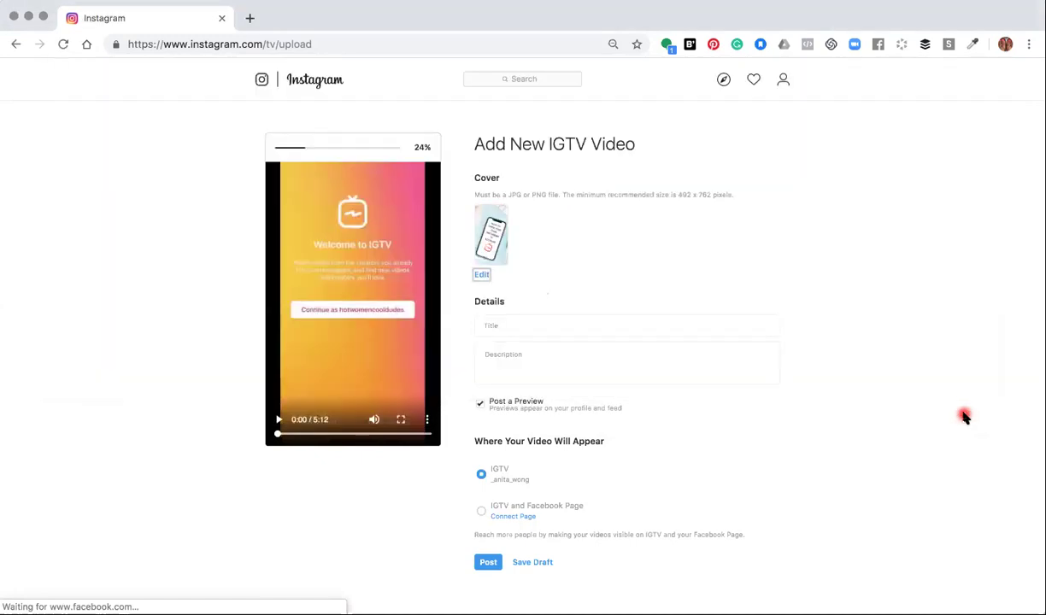
Title the video "How to open your own IGTV account 🎬".
left_click(522, 324)
type("How ")
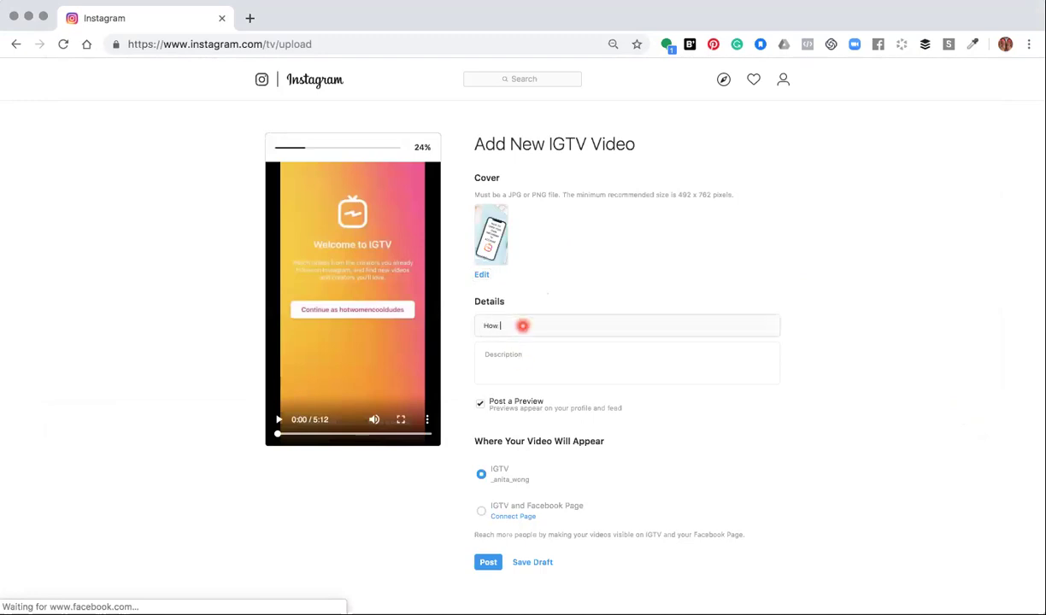
type("to open your own IGTV account")
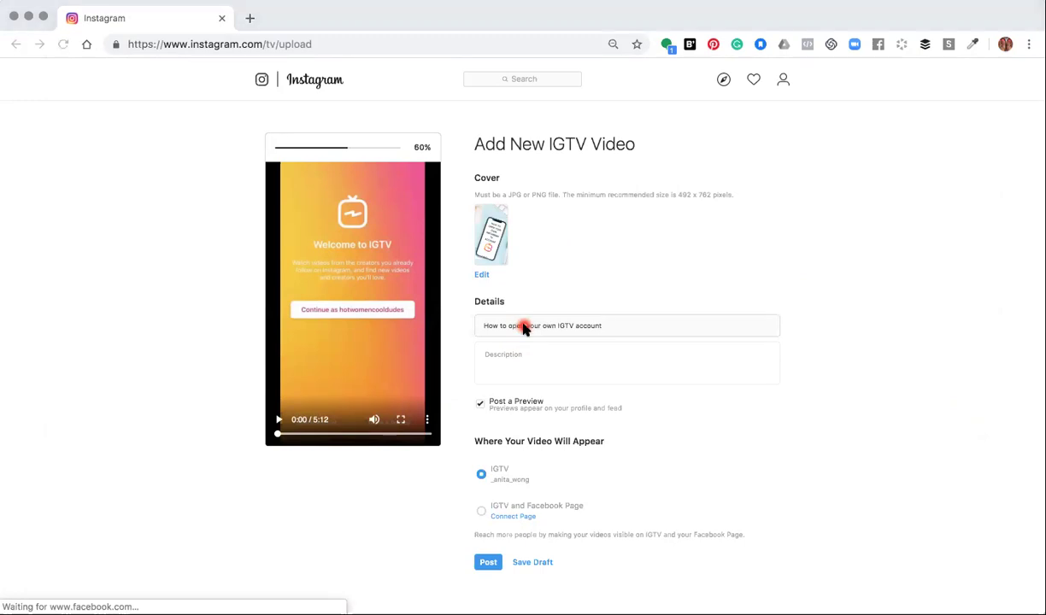
type("🎬")
Enter "xxx" as the description and look over the preview and Facebook Page options.
left_click(535, 354)
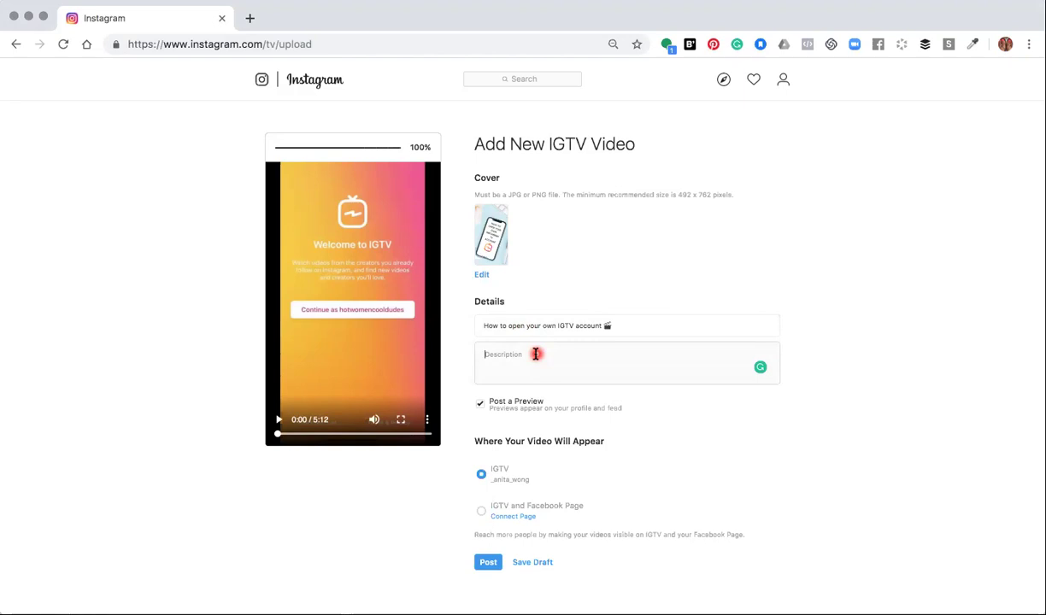
type("xxx")
scroll(536, 354, "down", 3)
left_click(484, 323)
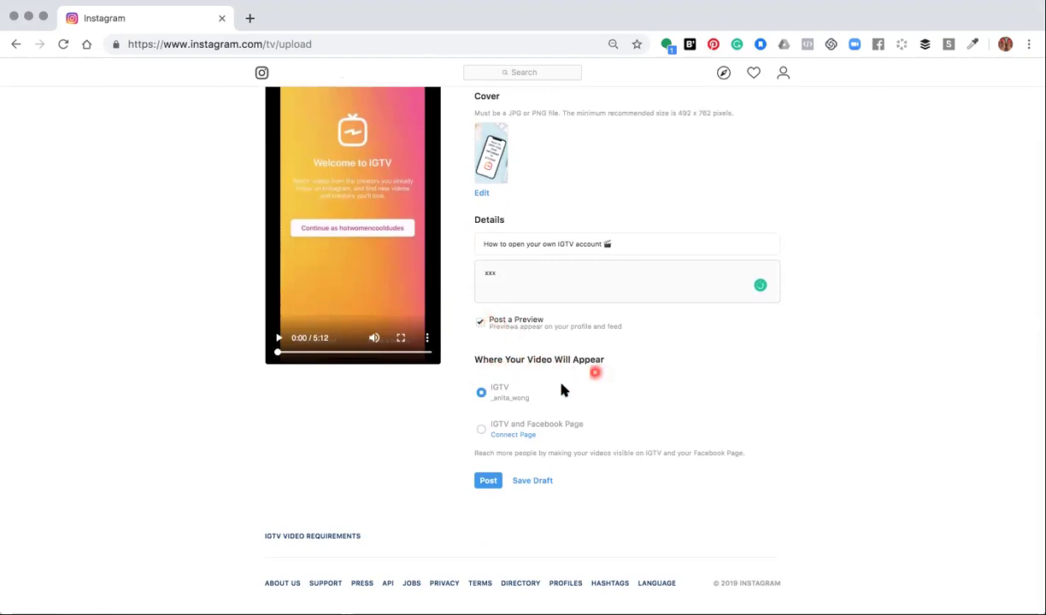
left_click(494, 427)
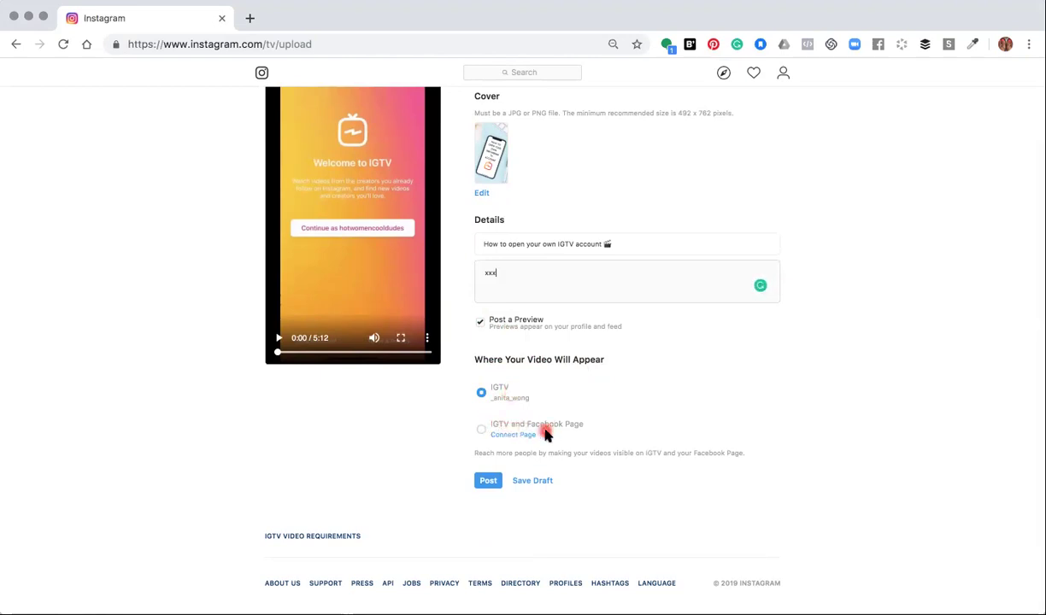
Review the post and draft choices, then publish the video to IGTV.
left_click(487, 481)
left_click(536, 484)
left_click(530, 276)
left_click(489, 481)
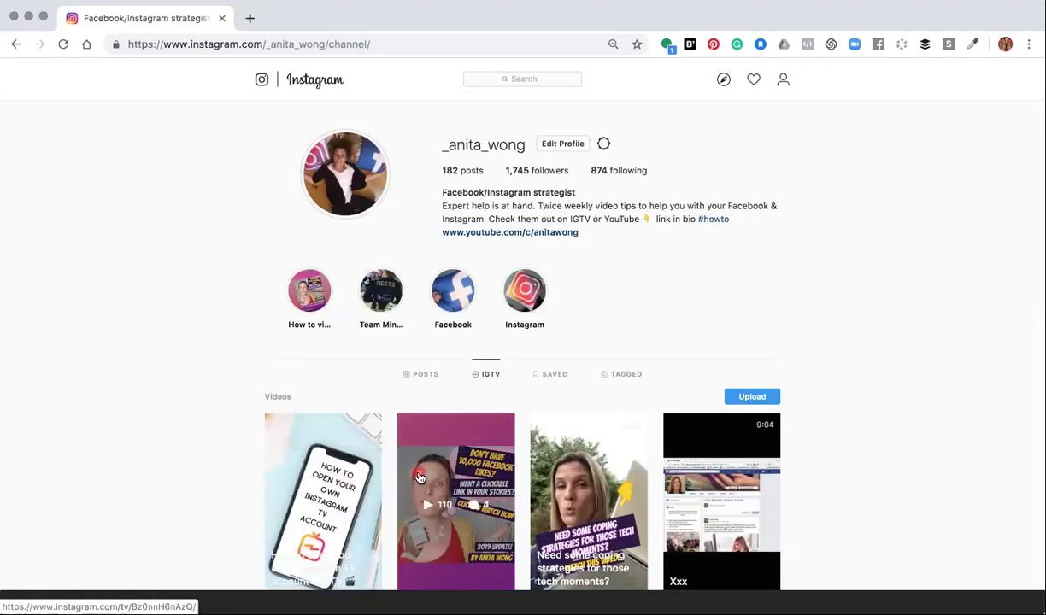
Open the previously published IGTV video with the full description, test its YouTube link, and close the channel's tab.
scroll(419, 478, "down", 3)
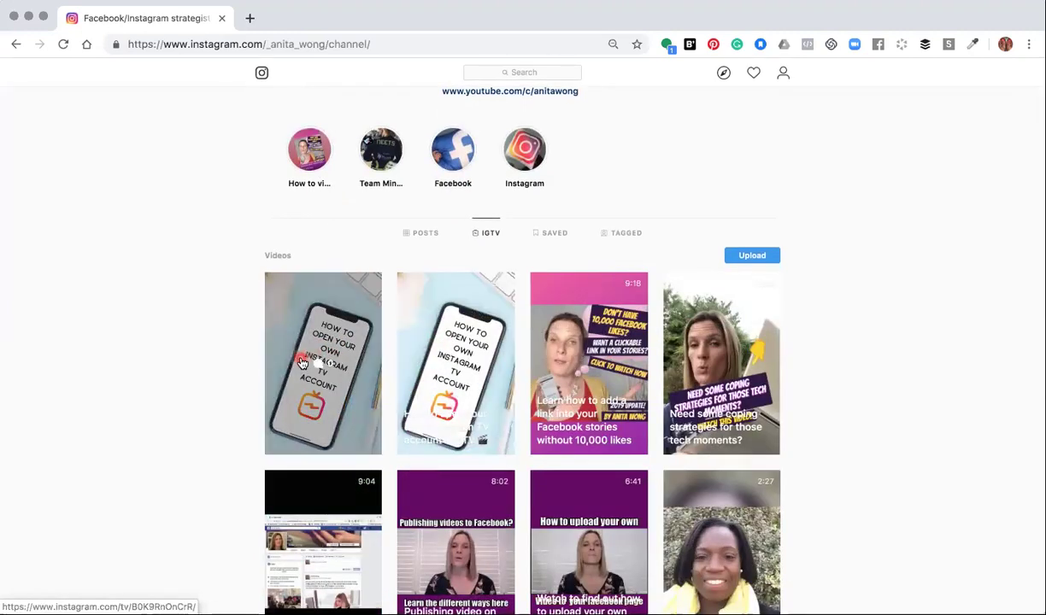
left_click(453, 342)
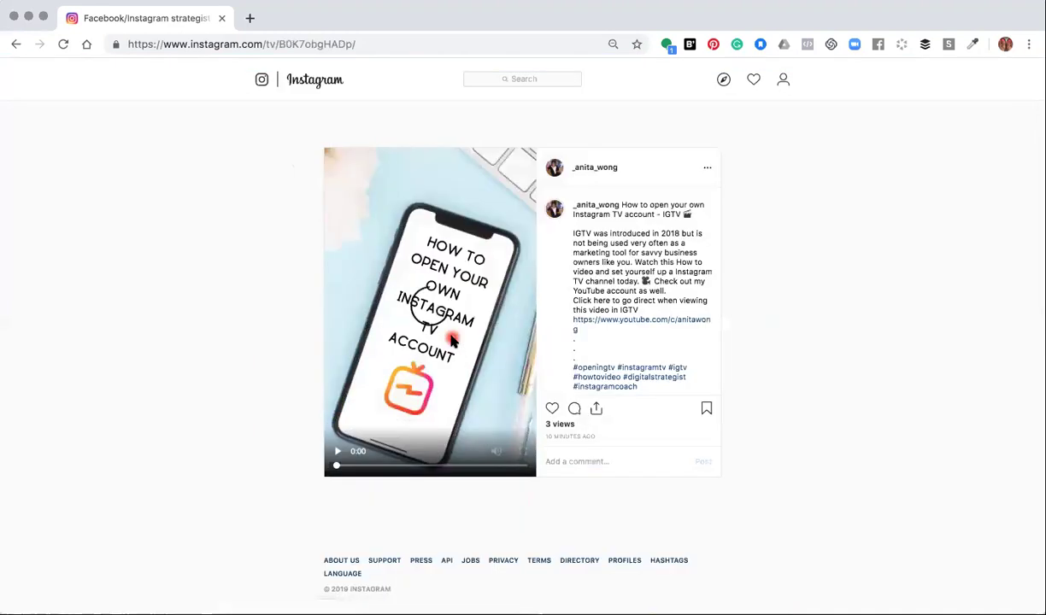
left_click(643, 321)
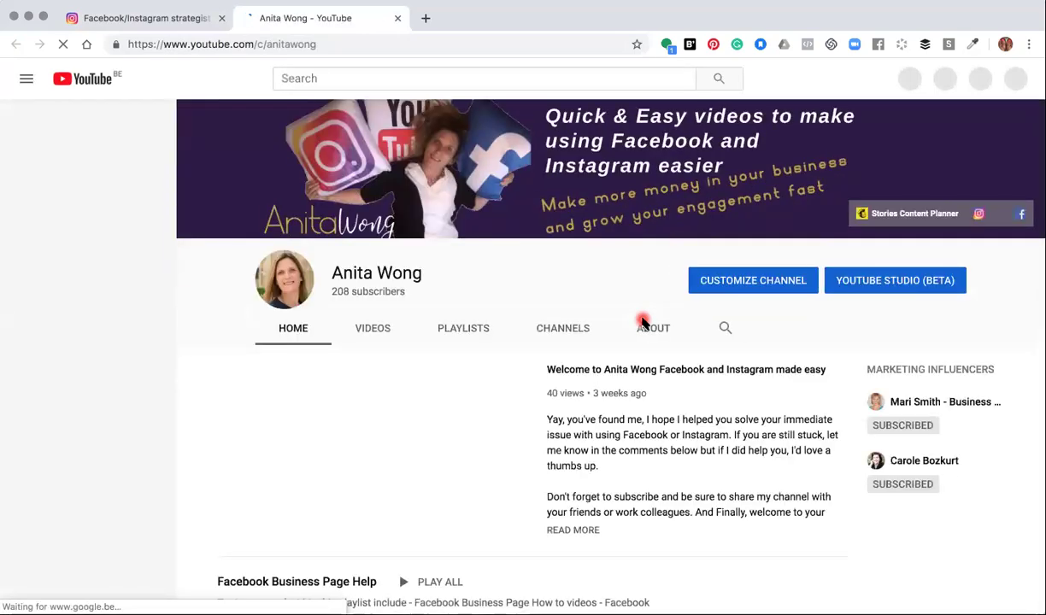
left_click(154, 19)
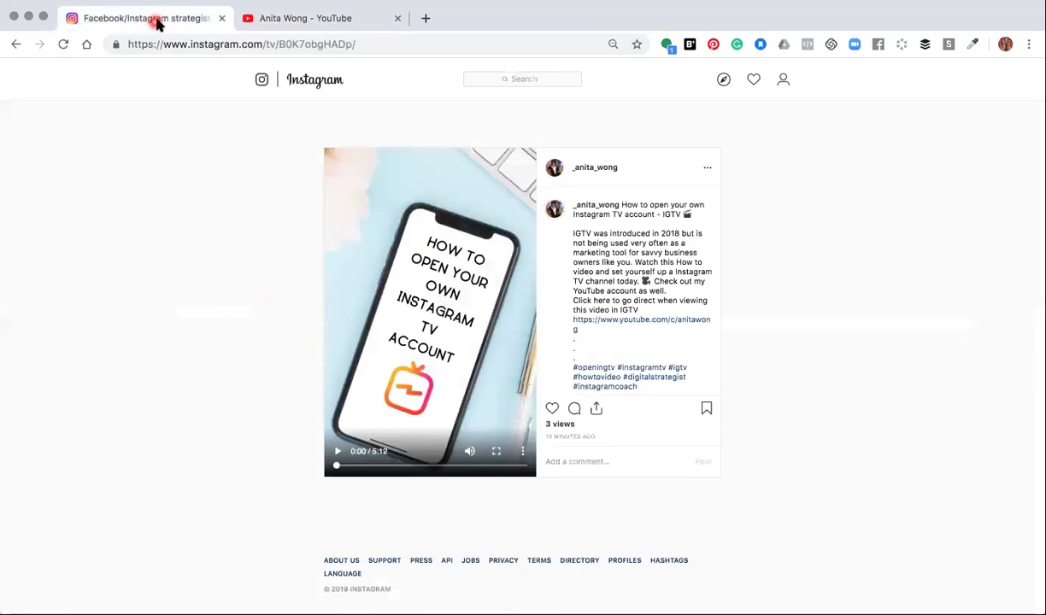
left_click(397, 18)
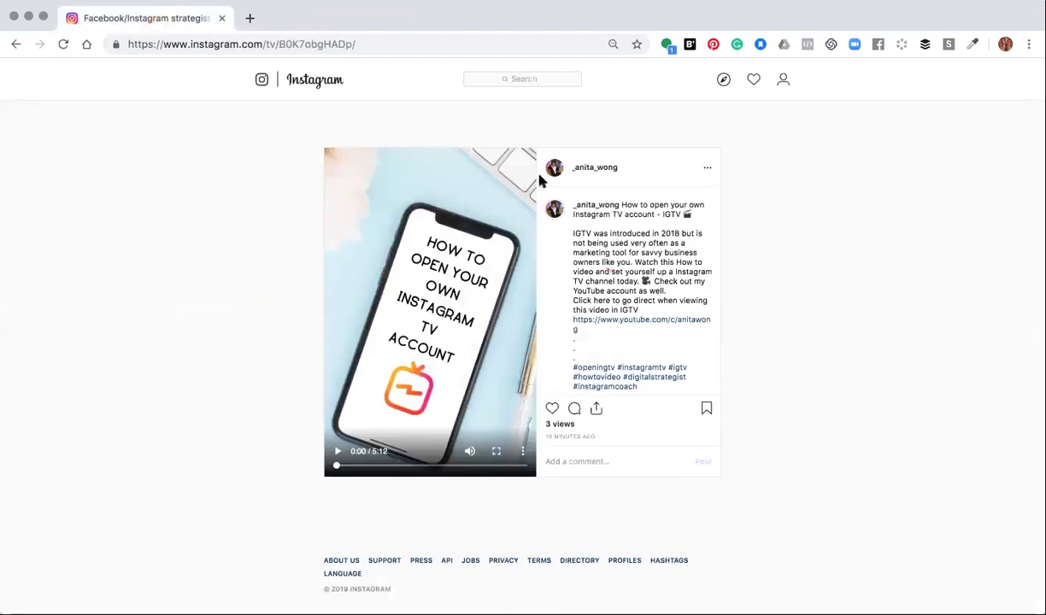